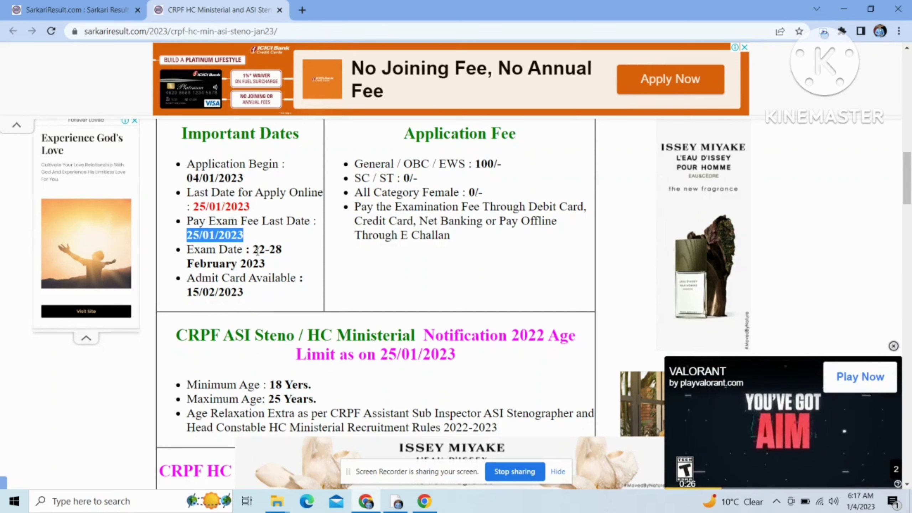
# Step: Highlight the exam dates 22-28 February 2023 and the admit card date 15/02/2023
pyautogui.moveTo(253, 249); pyautogui.dragTo(286, 262)
pyautogui.click(285, 259)
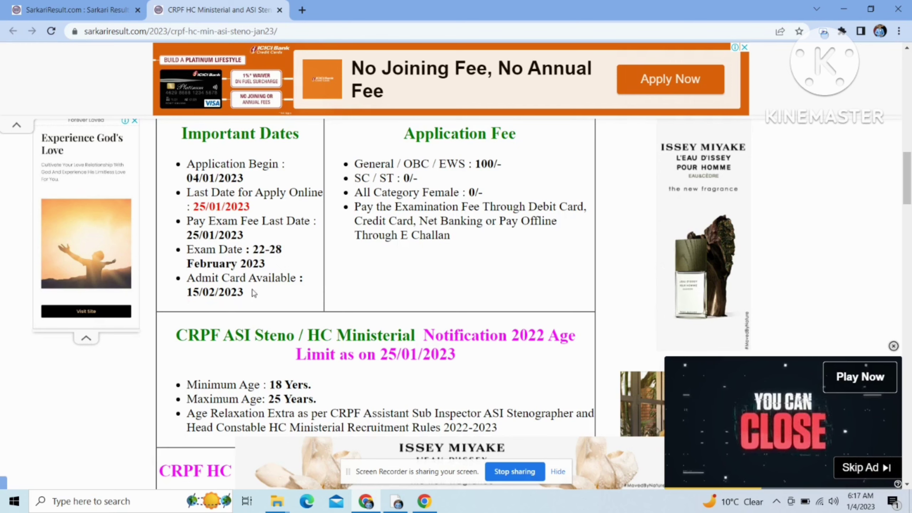
pyautogui.moveTo(190, 289); pyautogui.dragTo(252, 293)
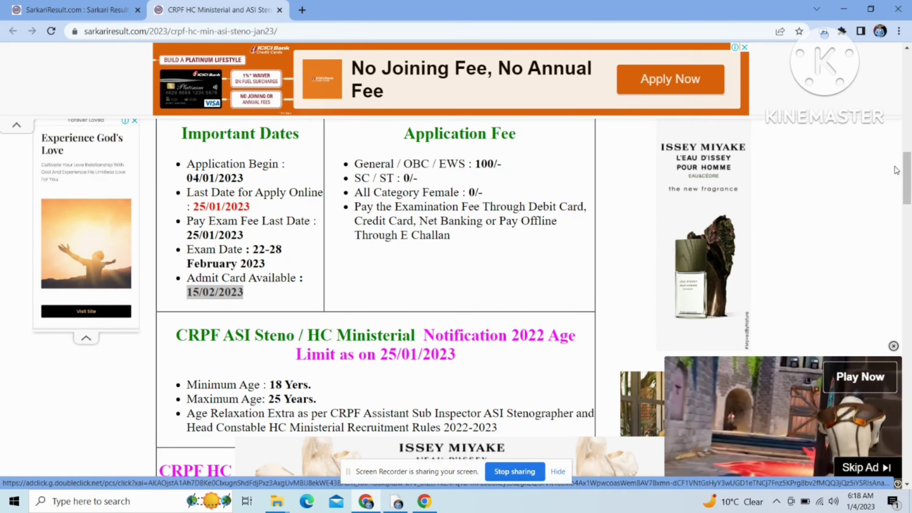
# Step: Scroll through the age limits and vacancies, highlighting the minimum age of 18 and the 1458 total posts
pyautogui.scroll(-3, 909, 194)
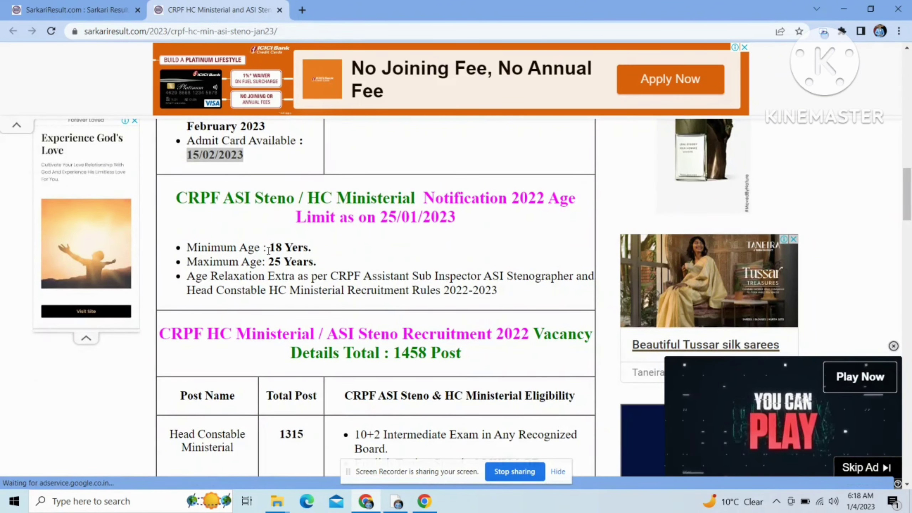
pyautogui.moveTo(269, 248); pyautogui.dragTo(313, 262)
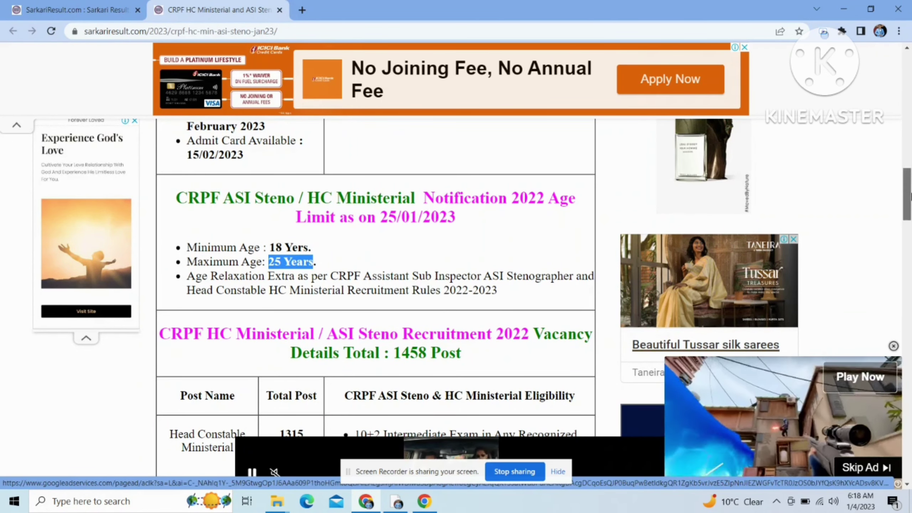
pyautogui.scroll(-3, 910, 196)
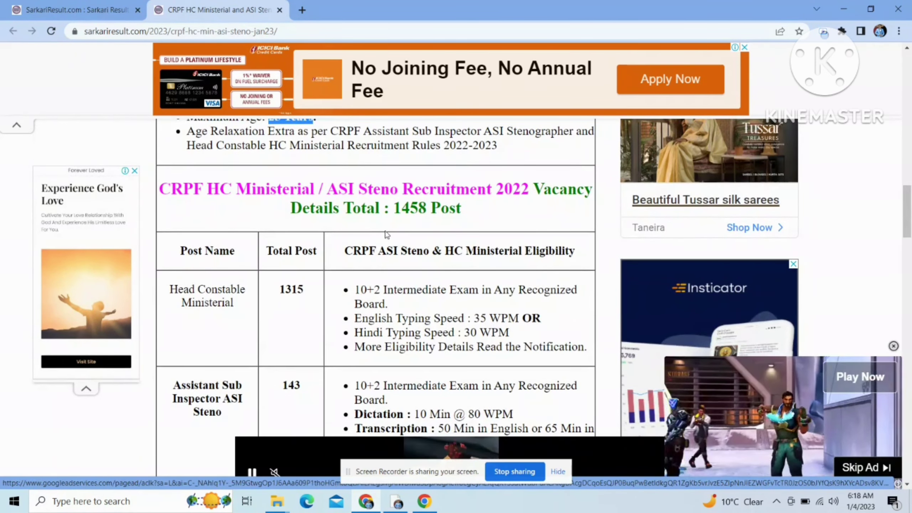
pyautogui.moveTo(394, 209); pyautogui.dragTo(481, 213)
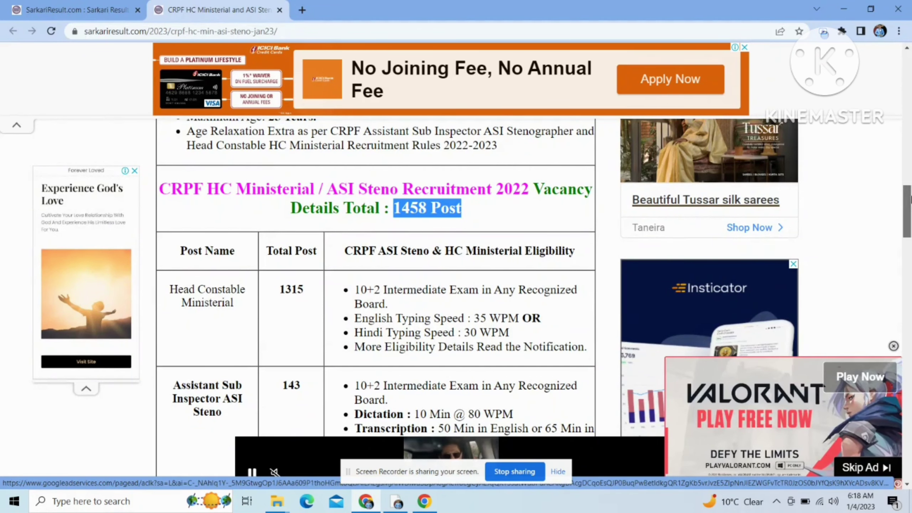
pyautogui.moveTo(910, 199); pyautogui.dragTo(907, 361)
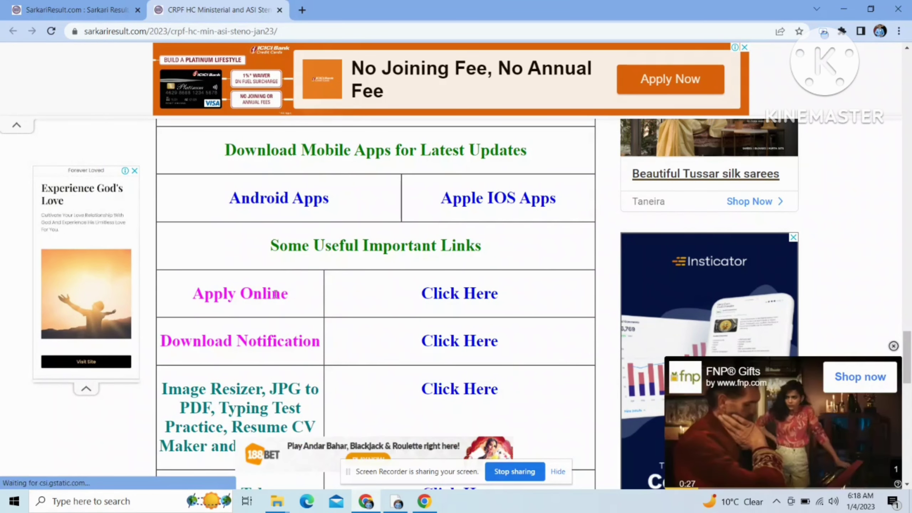
# Step: Open the CRPF Form 2023 portal and review the email note and the To Register row
pyautogui.click(438, 297)
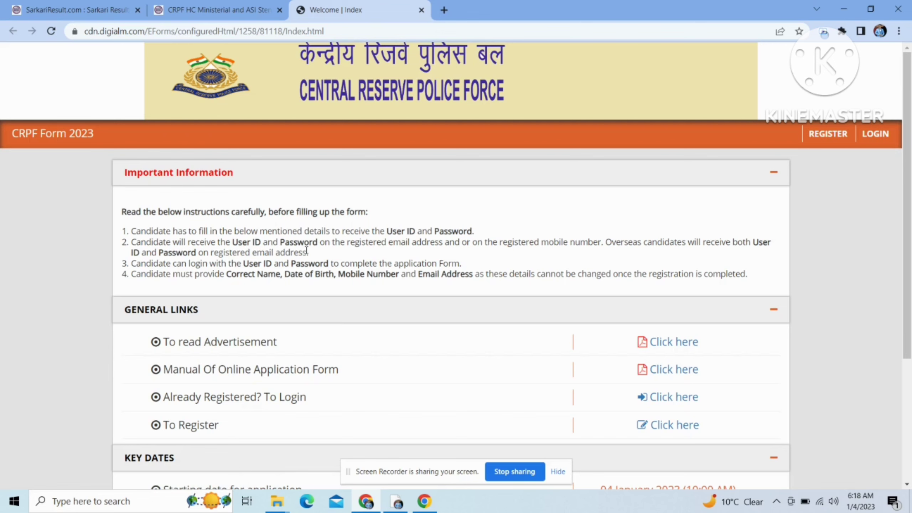
pyautogui.moveTo(370, 243); pyautogui.dragTo(436, 242)
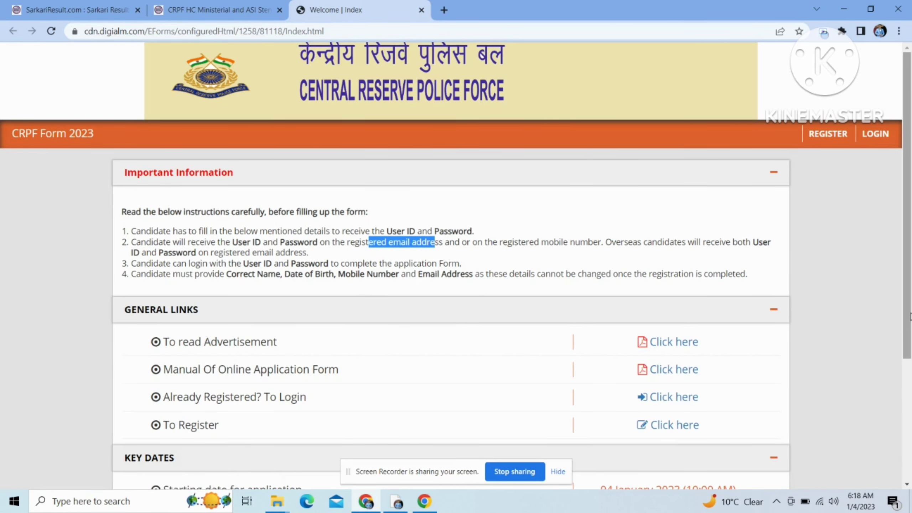
pyautogui.moveTo(910, 316); pyautogui.dragTo(910, 364)
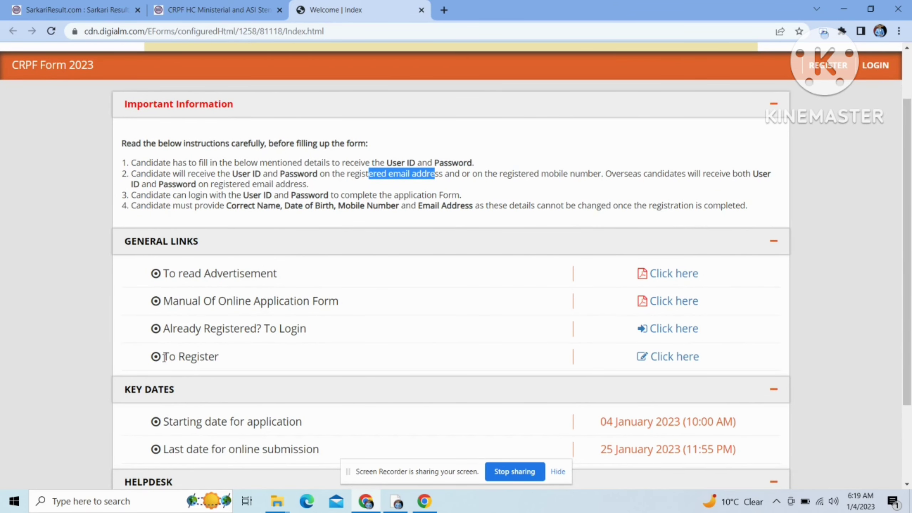
pyautogui.moveTo(164, 357); pyautogui.dragTo(478, 368)
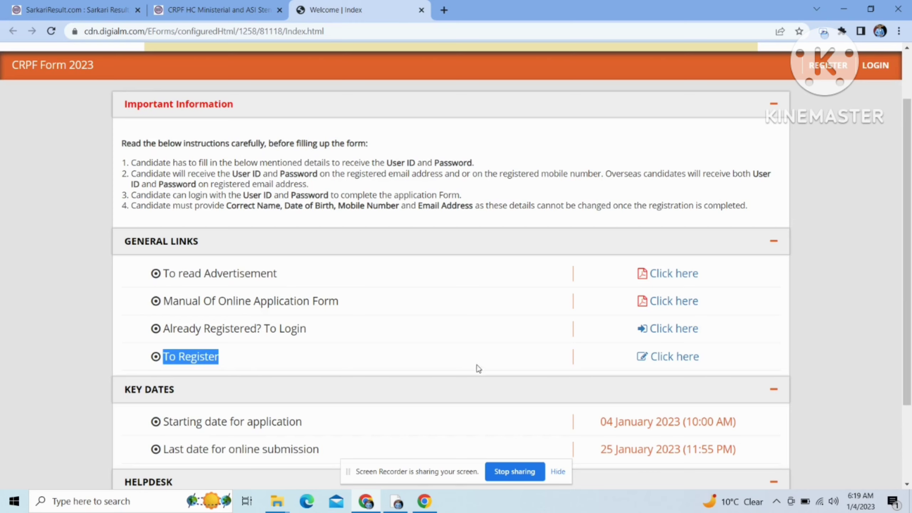
# Step: Open the new candidate registration form and close its Instructions notice
pyautogui.click(668, 357)
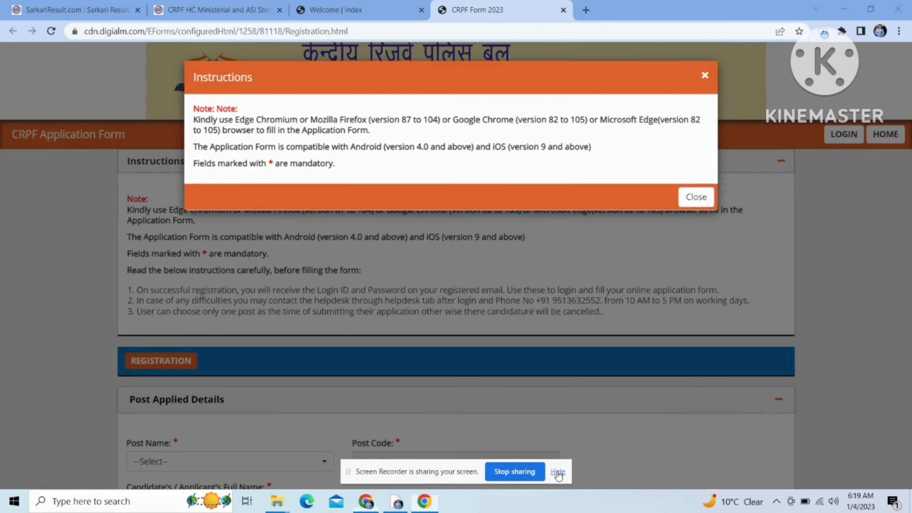
pyautogui.click(558, 471)
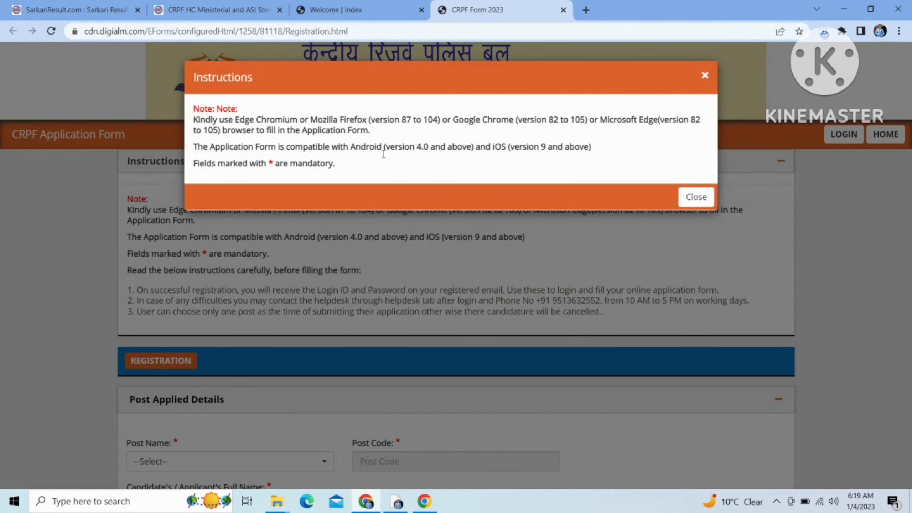
pyautogui.click(691, 201)
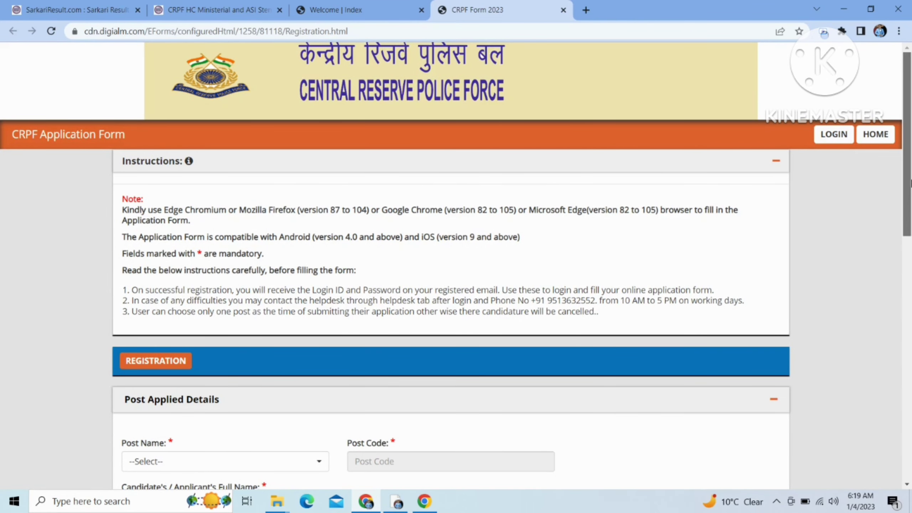
pyautogui.moveTo(910, 185); pyautogui.dragTo(910, 295)
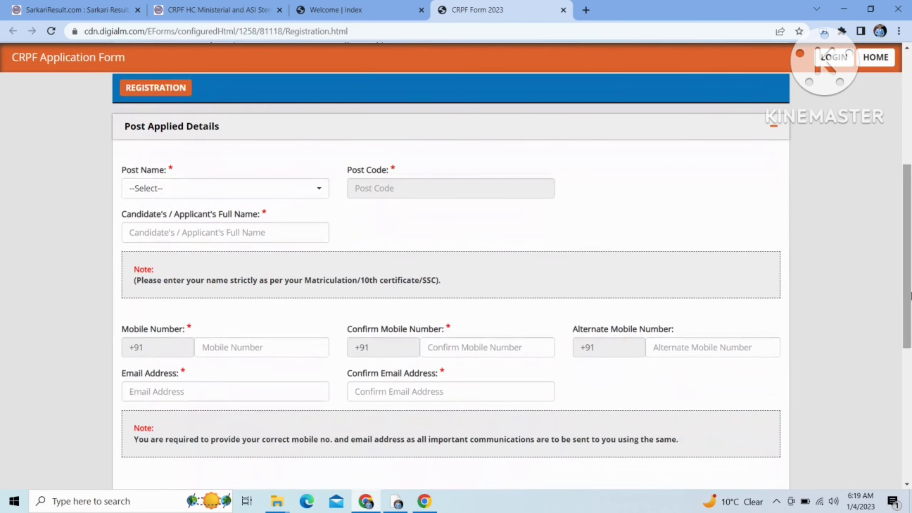
# Step: Select Assistant Sub Inspector(Steno) as the post, replacing the initial Head Constable(Ministerial) choice
pyautogui.click(292, 187)
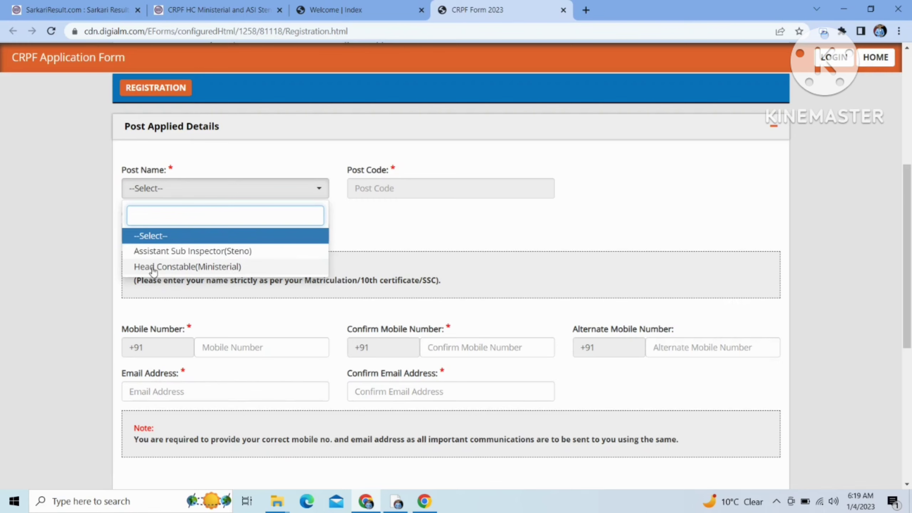
pyautogui.click(176, 270)
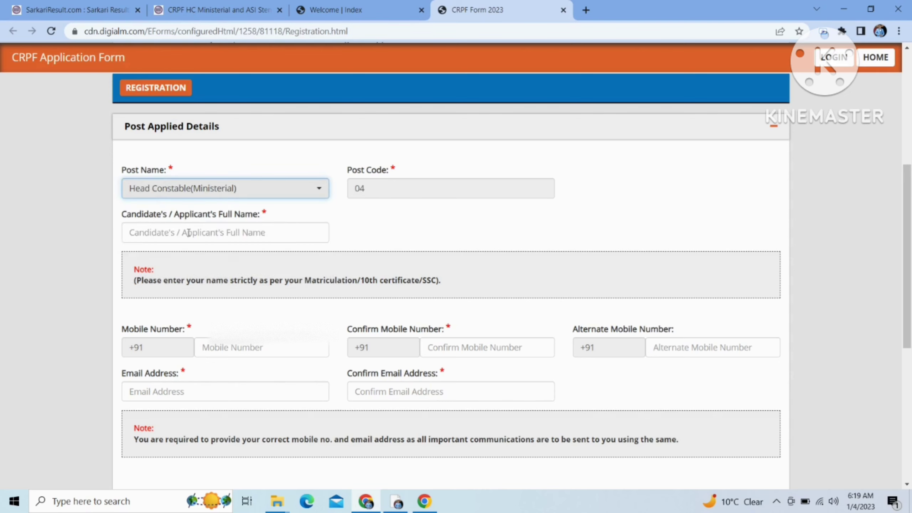
pyautogui.click(247, 195)
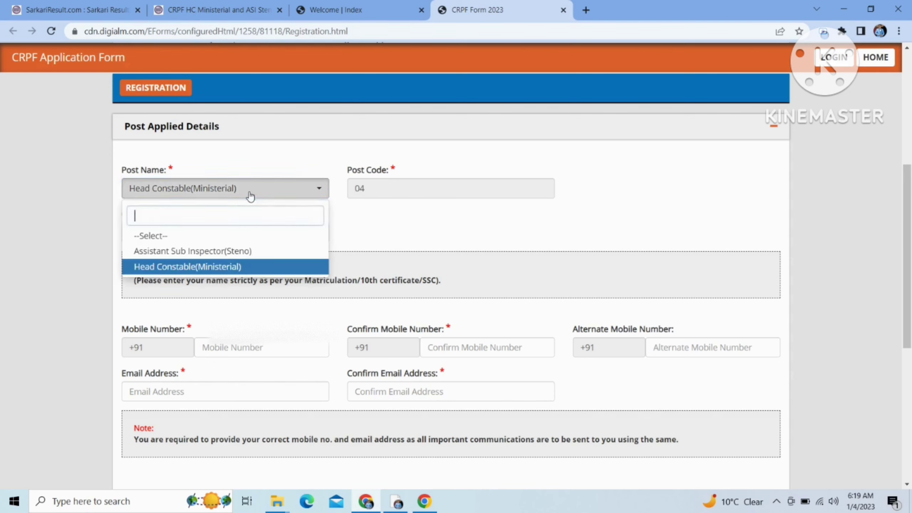
pyautogui.click(233, 250)
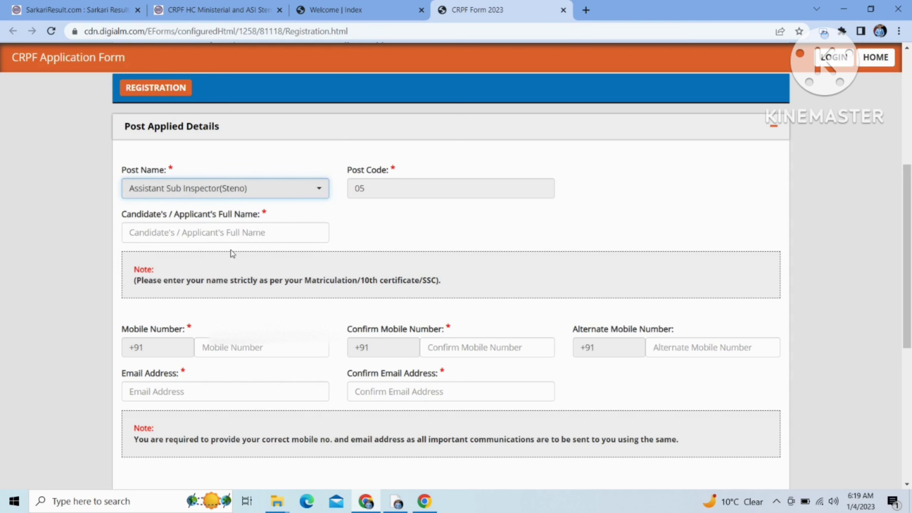
# Step: Enter the applicant's full name and the mobile number in both mobile fields
pyautogui.click(248, 237)
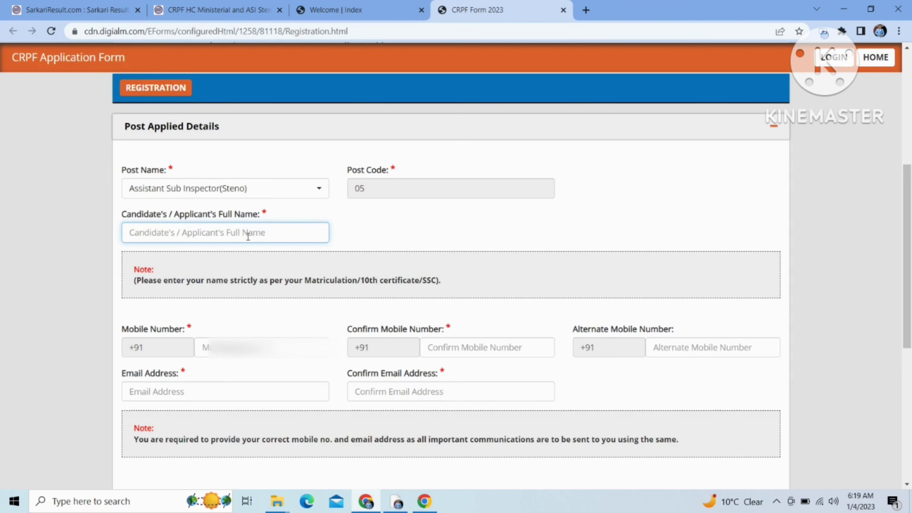
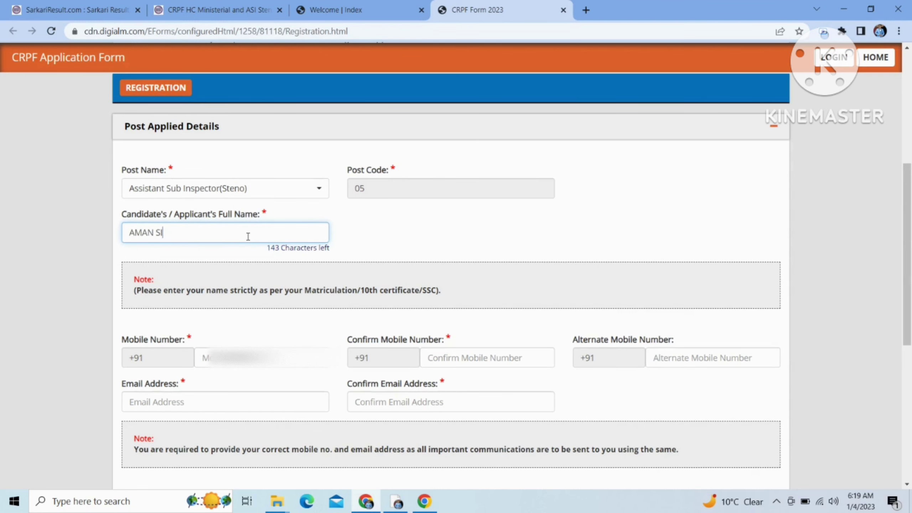
pyautogui.click(208, 351)
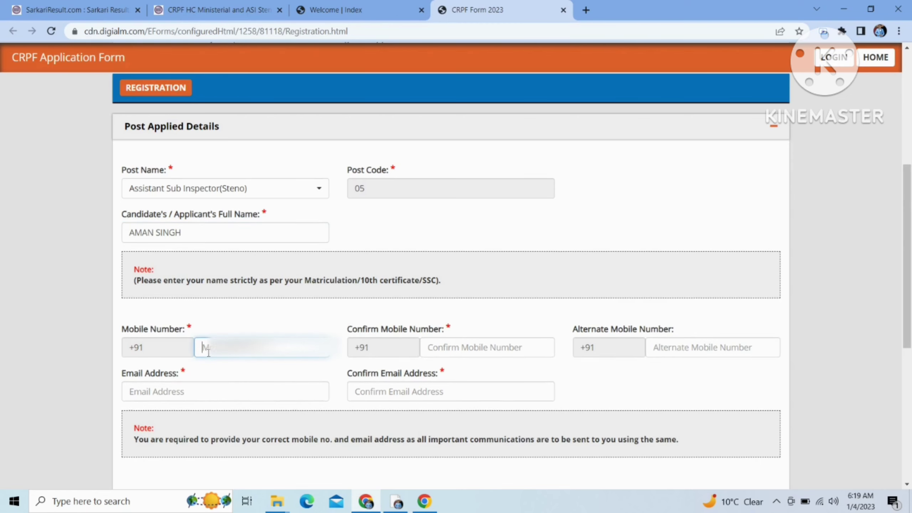
pyautogui.write('79')
pyautogui.click(457, 349)
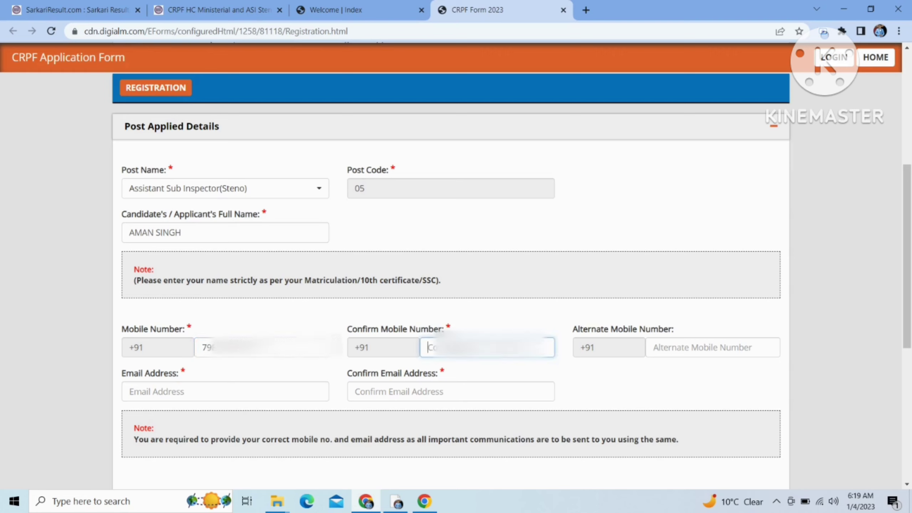
pyautogui.write('798')
# Step: Enter the applicant's e-mail address, correcting the typos
pyautogui.click(263, 390)
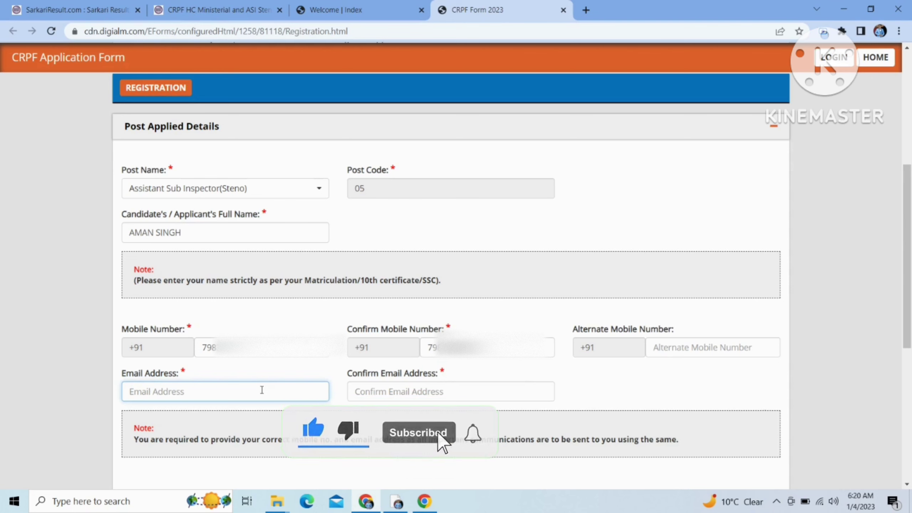
pyautogui.write('sau')
pyautogui.press('BackSpace')
pyautogui.press('BackSpace')
pyautogui.press('BackSpace')
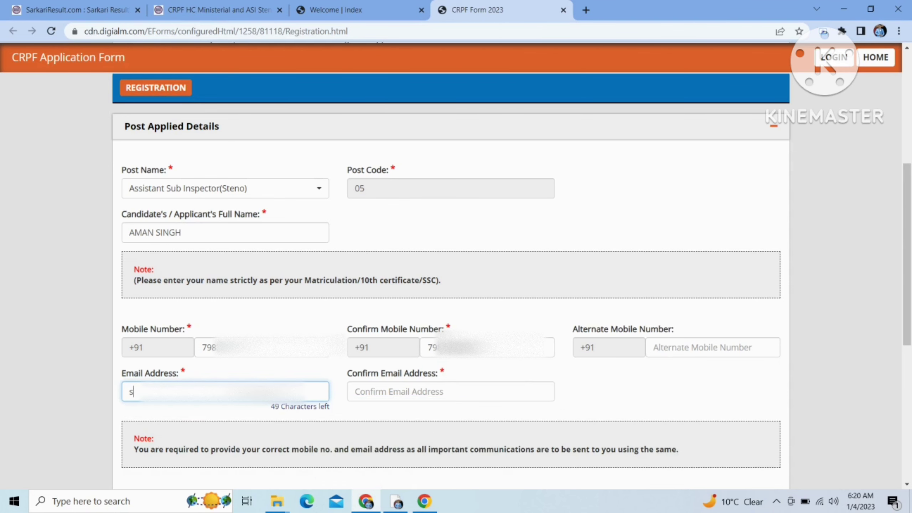
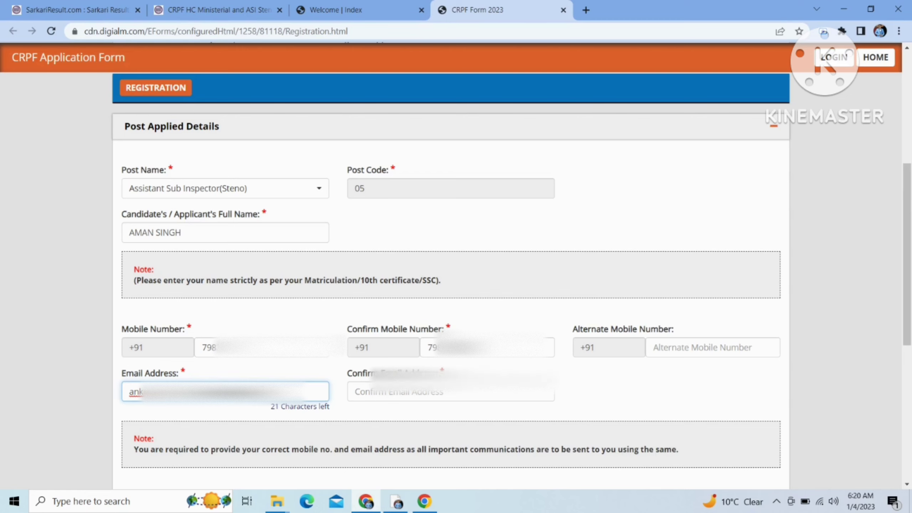
# Step: Retype the e-mail address in the Confirm Email Address field
pyautogui.press('Tab')
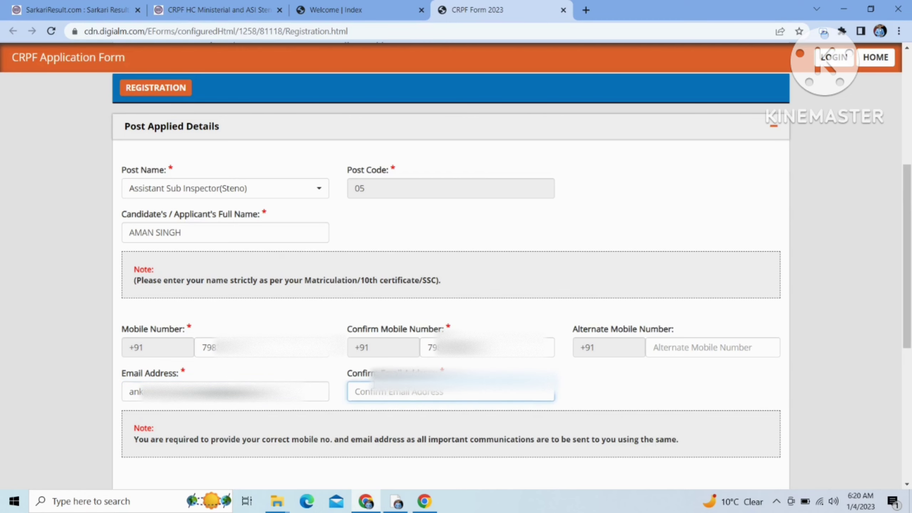
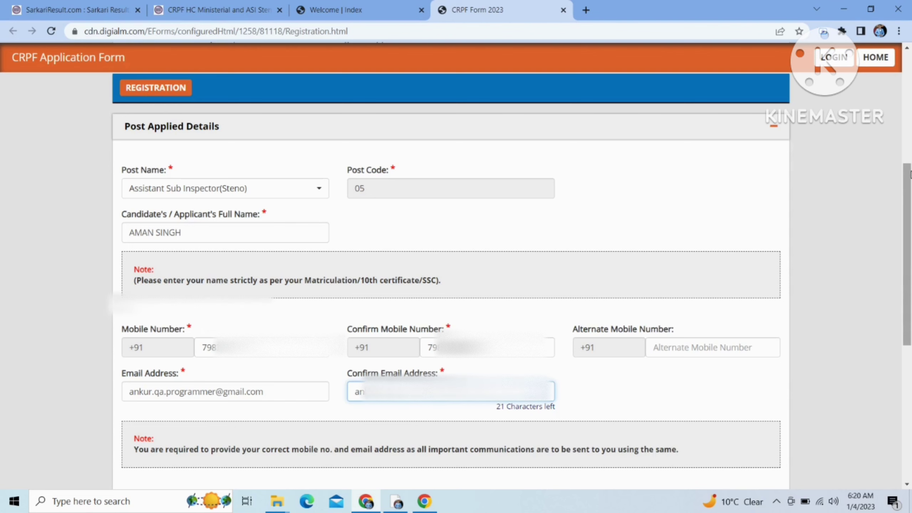
# Step: Tick I Agree on the declaration and begin entering the captcha characters
pyautogui.moveTo(910, 176); pyautogui.dragTo(848, 328)
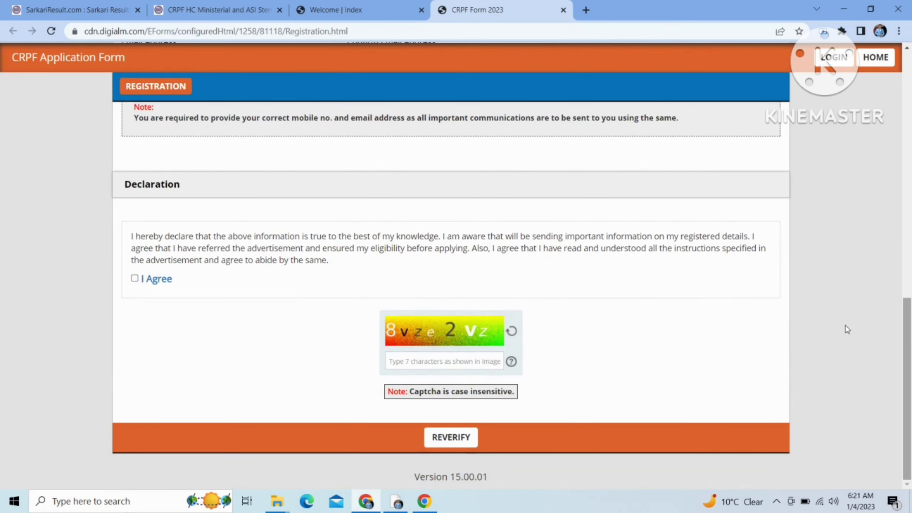
pyautogui.click(135, 279)
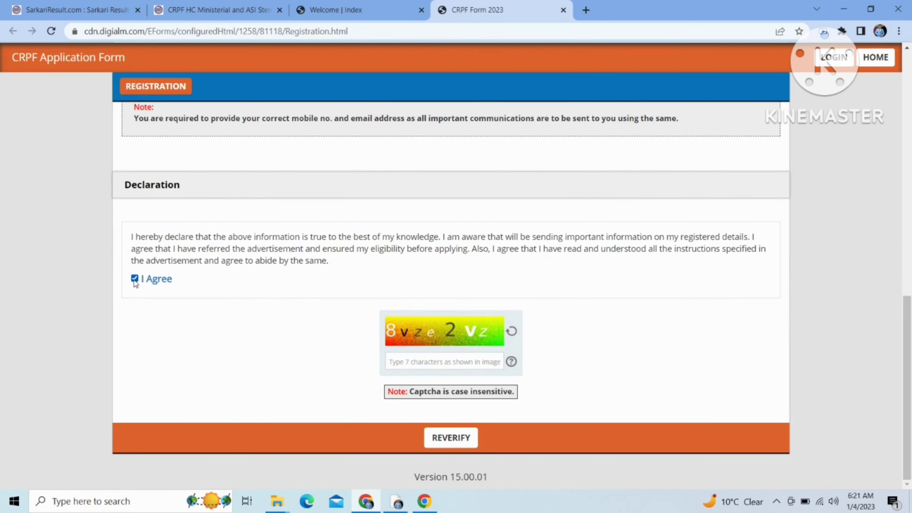
pyautogui.click(402, 365)
pyautogui.write('8vze2Vz')
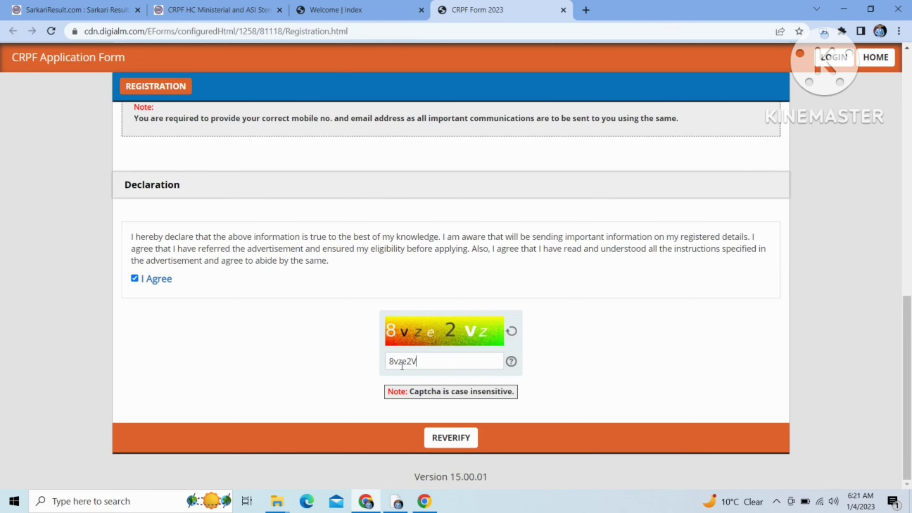
# Step: Reverify the details, confirm the email address entry in the verification table, and submit
pyautogui.click(462, 439)
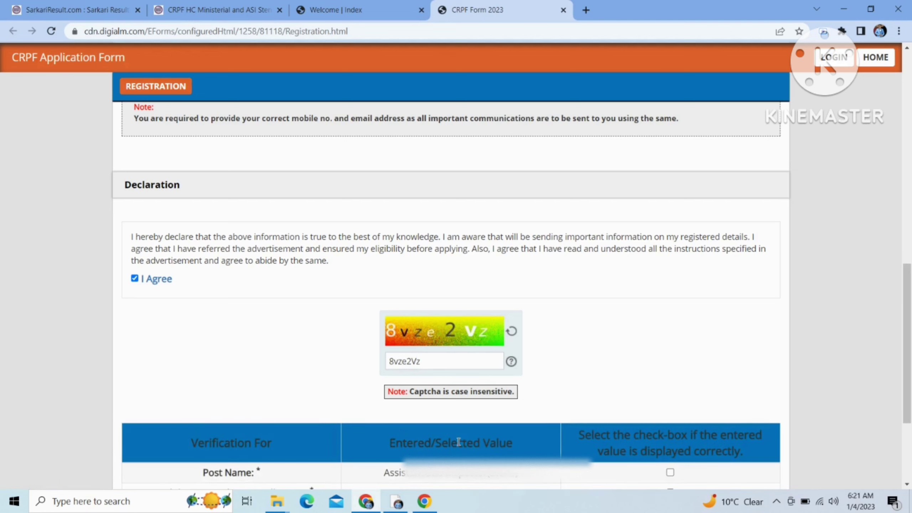
pyautogui.scroll(-3, 910, 338)
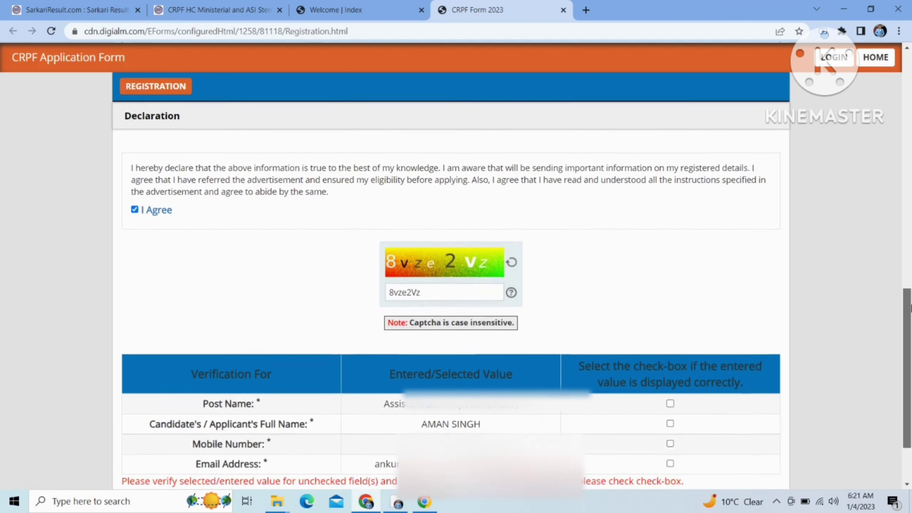
pyautogui.scroll(-1, 450, 270)
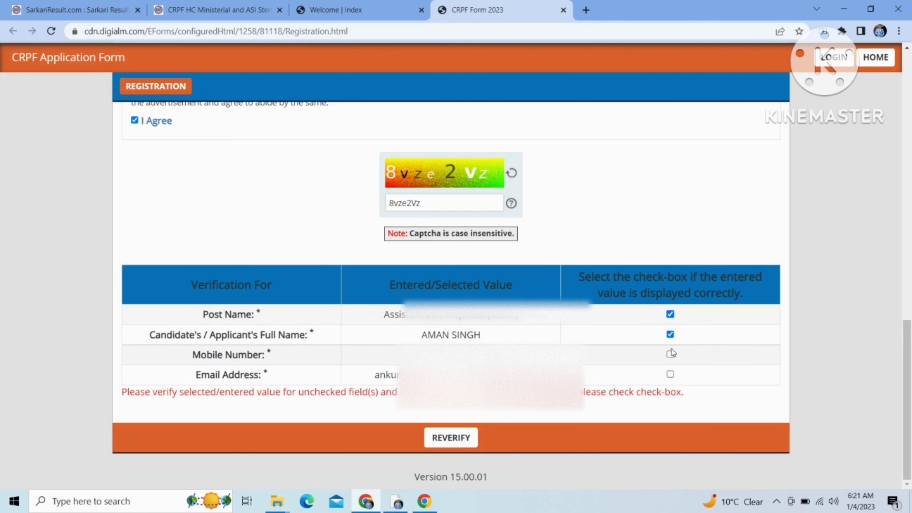
pyautogui.click(670, 374)
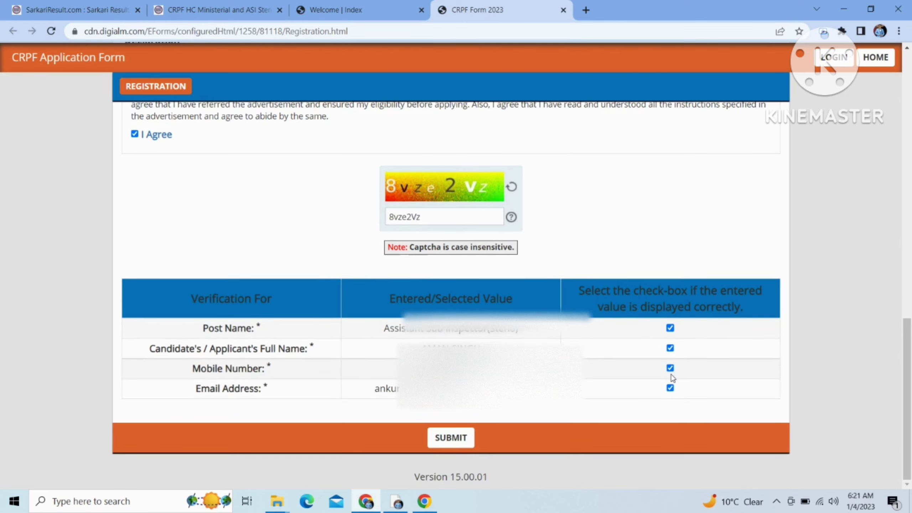
pyautogui.click(458, 438)
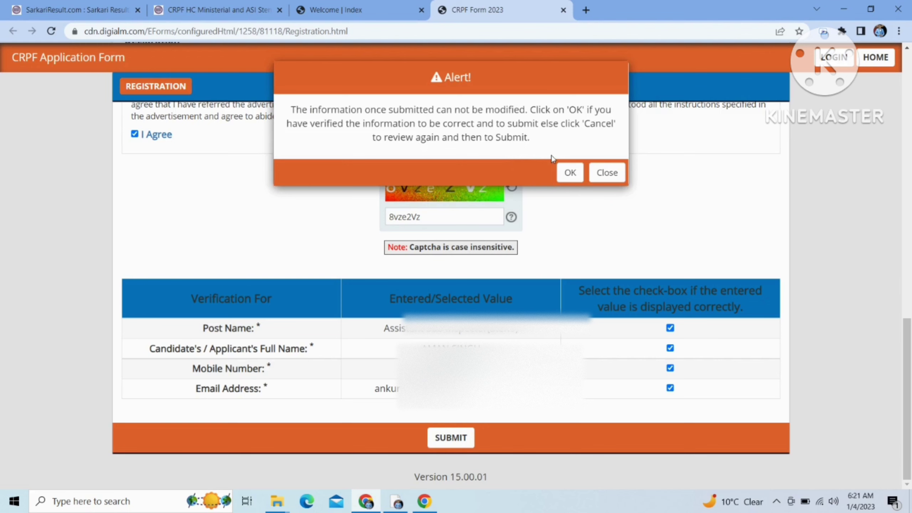
# Step: Confirm the final submission alert and close the registration success note
pyautogui.click(567, 174)
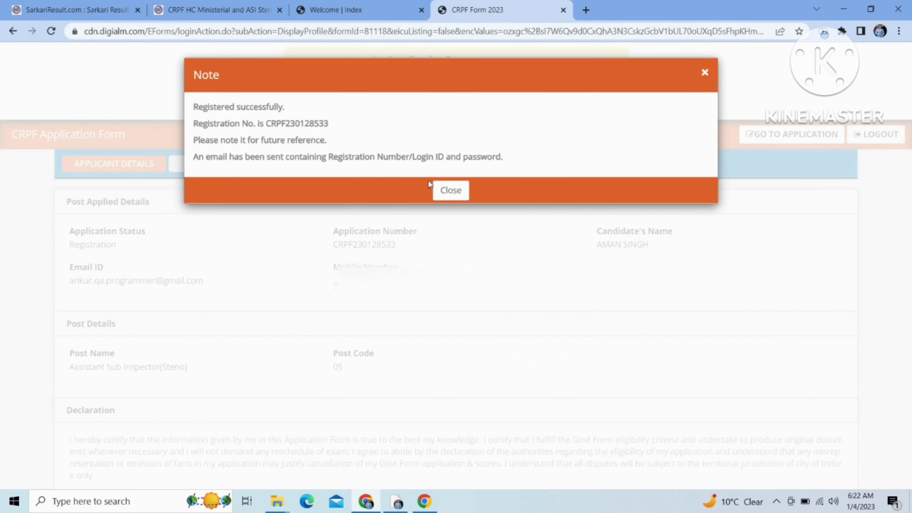
pyautogui.click(443, 194)
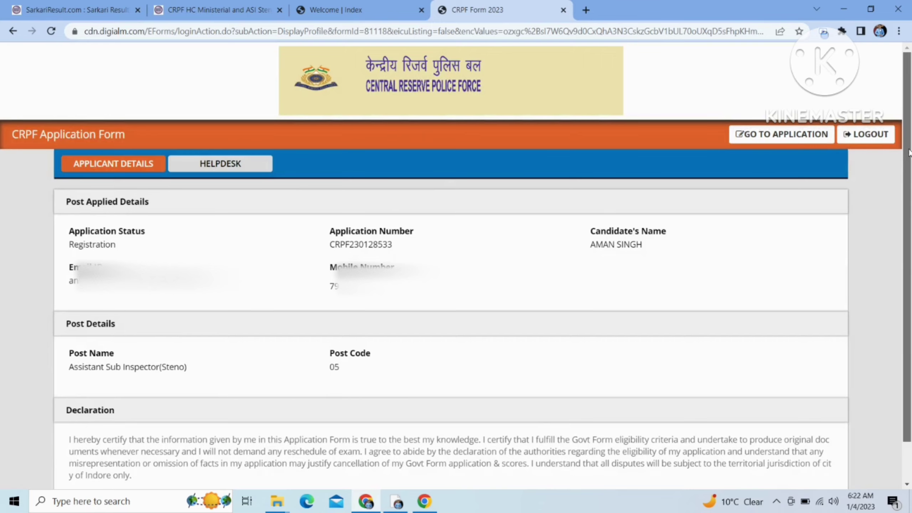
pyautogui.moveTo(910, 151)
pyautogui.mouseDown()
pyautogui.moveTo(910, 199)
pyautogui.moveTo(910, 147)
pyautogui.mouseUp()
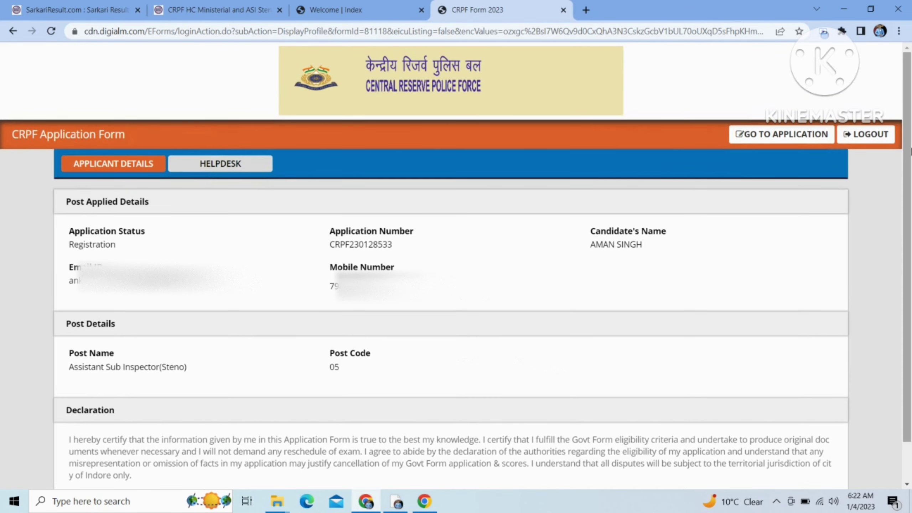
# Step: Open the application form, close its Instructions popup, and scroll to Eligibility Criteria
pyautogui.click(798, 134)
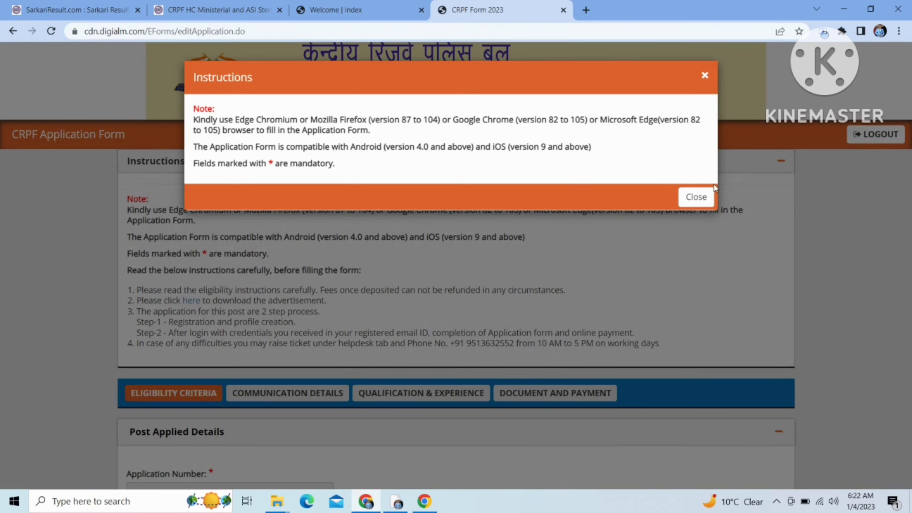
pyautogui.click(695, 197)
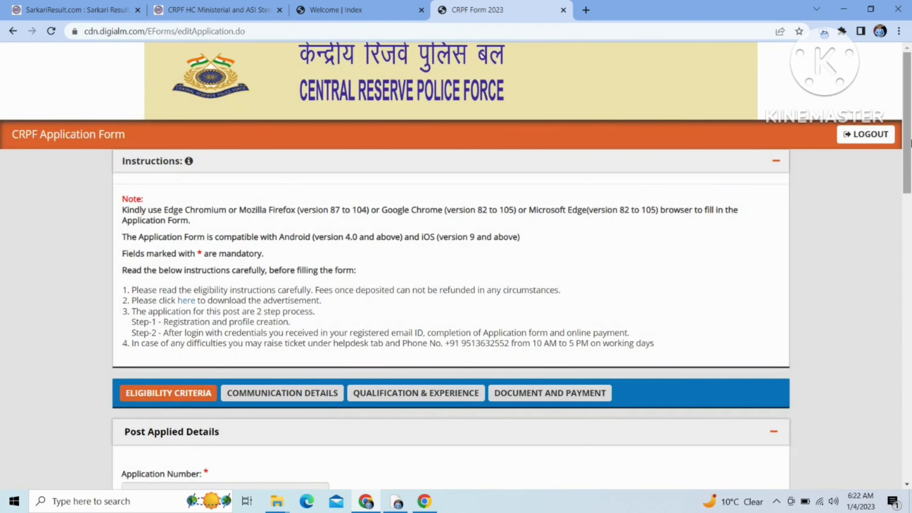
pyautogui.moveTo(910, 142); pyautogui.dragTo(910, 259)
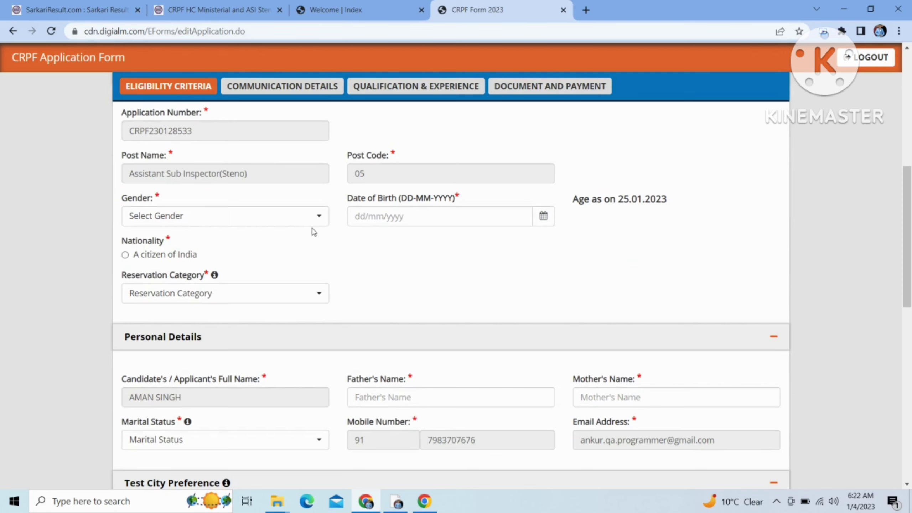
# Step: Set gender to Male and pick the date of birth from the calendar
pyautogui.click(308, 223)
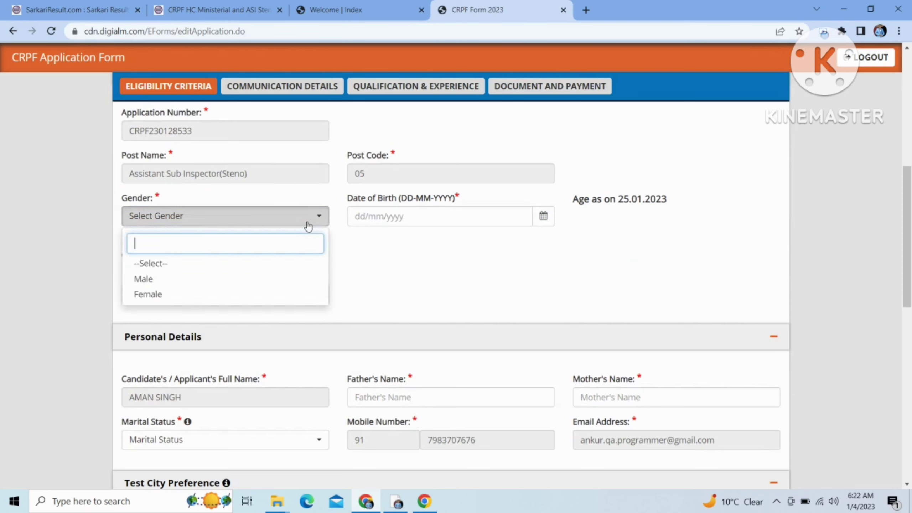
pyautogui.click(256, 283)
pyautogui.click(543, 216)
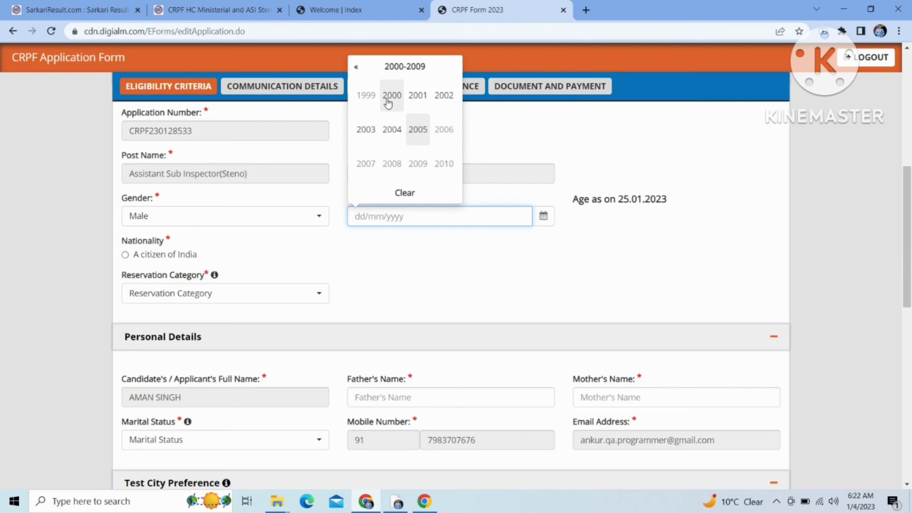
pyautogui.click(414, 101)
pyautogui.click(393, 106)
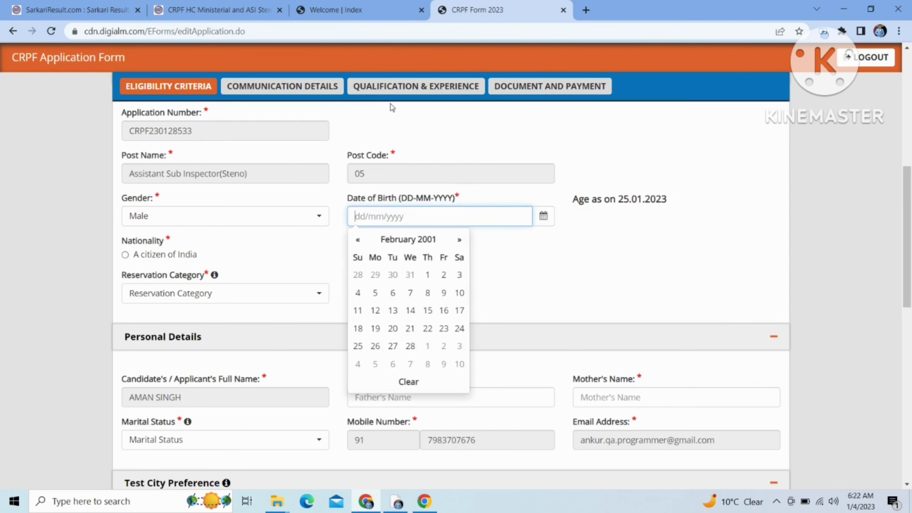
pyautogui.click(443, 281)
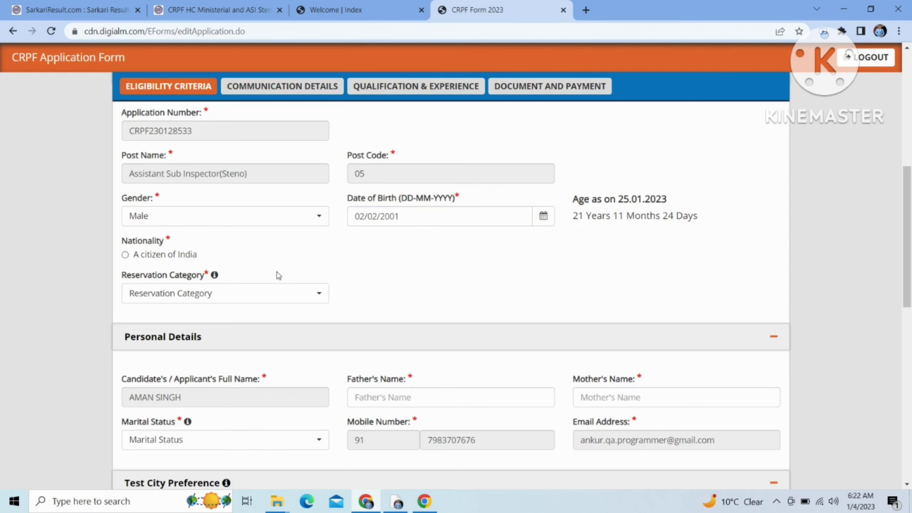
# Step: Set the reservation category to UR, after briefly switching it to EWS
pyautogui.click(246, 293)
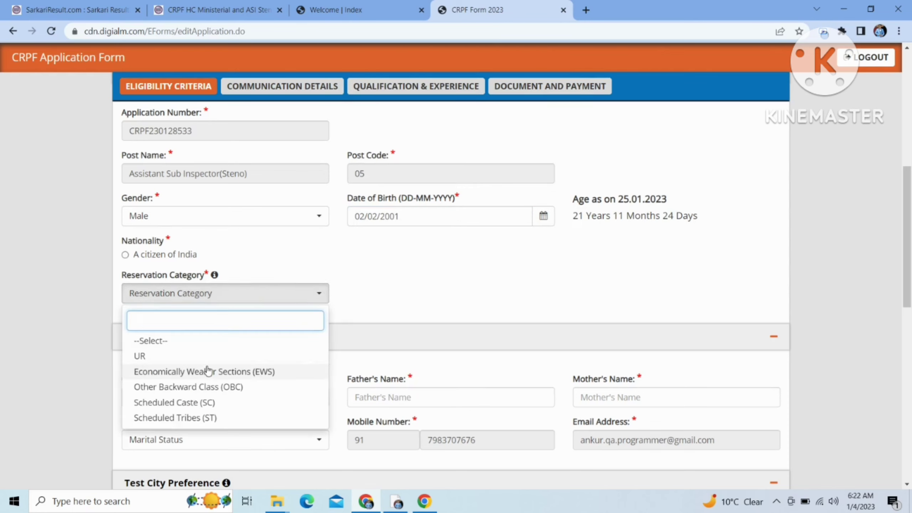
pyautogui.click(189, 356)
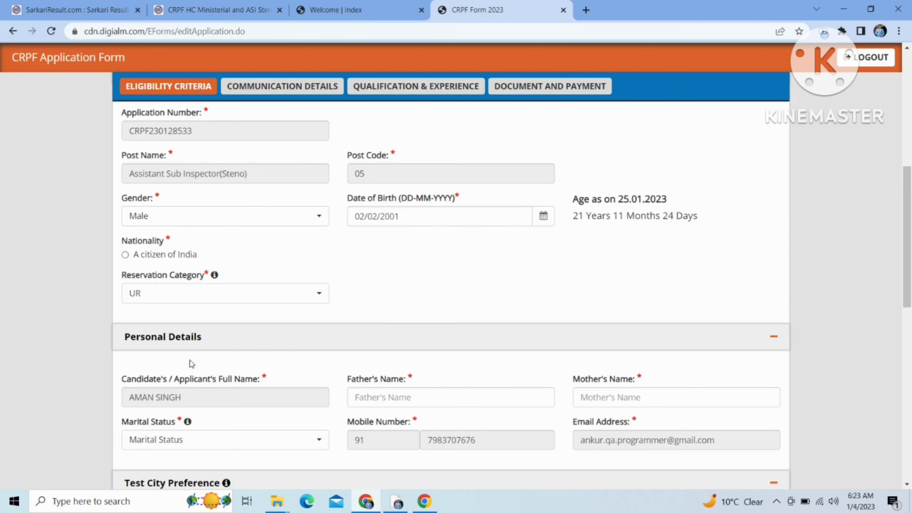
pyautogui.click(305, 300)
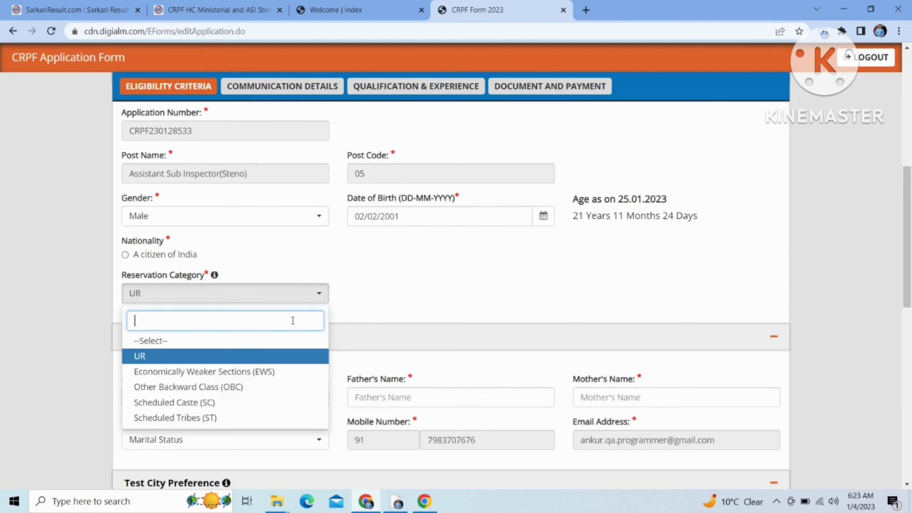
pyautogui.click(267, 372)
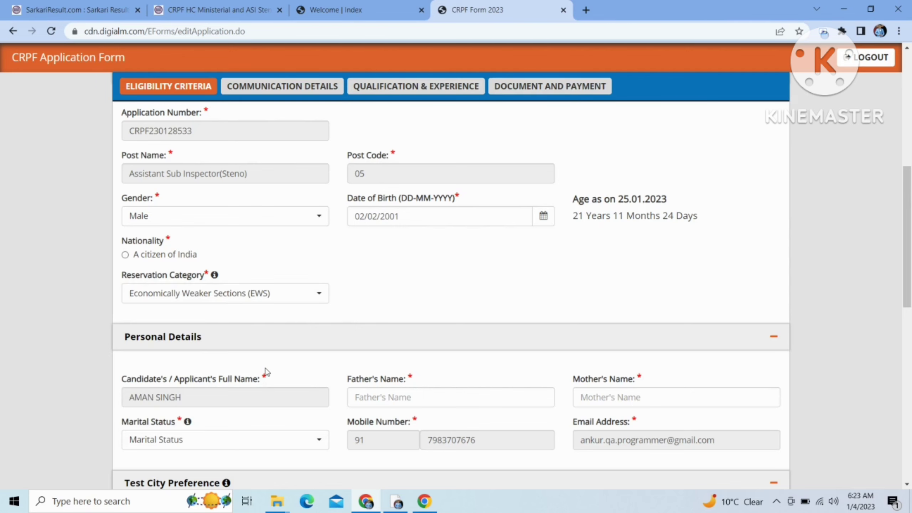
pyautogui.click(295, 300)
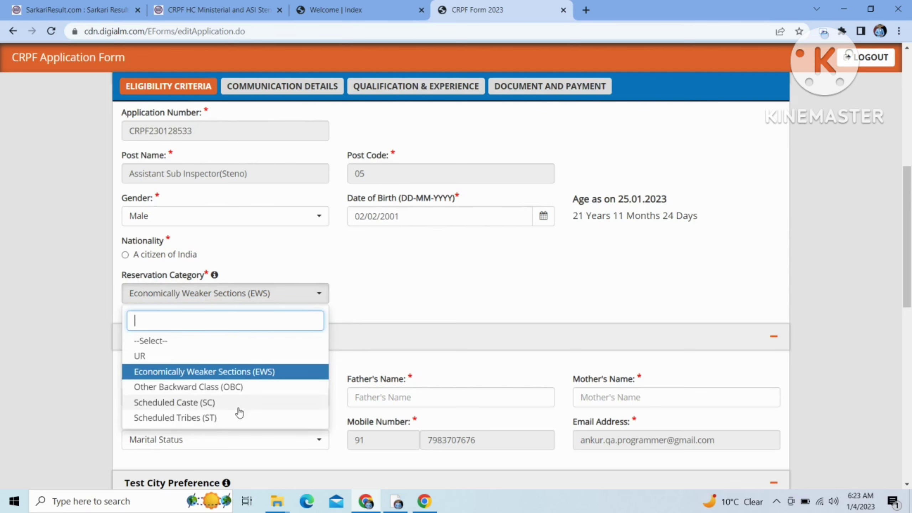
pyautogui.click(257, 358)
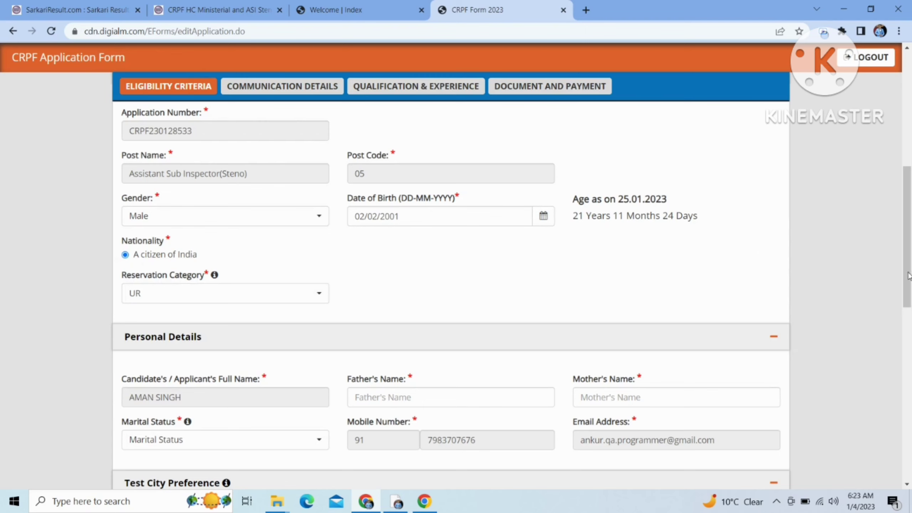
# Step: Enter the father's name and the mother's name in the Personal Details
pyautogui.click(359, 398)
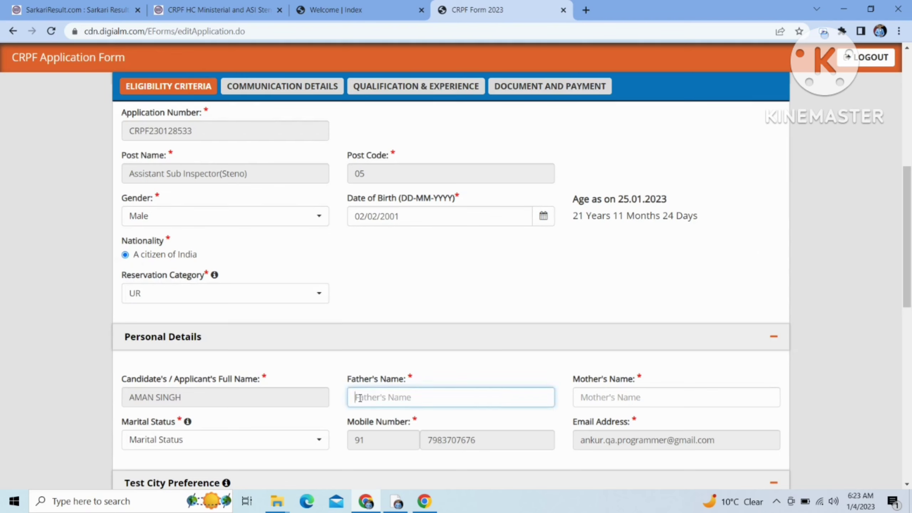
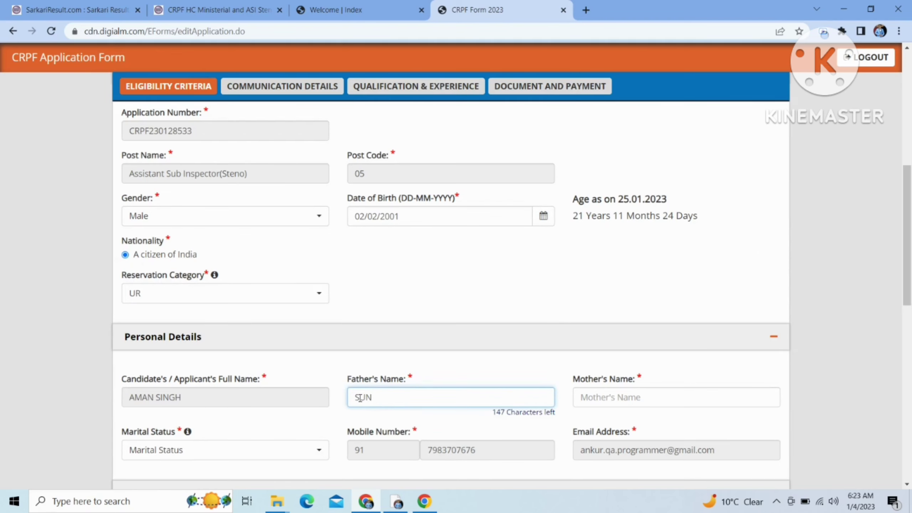
pyautogui.press('Tab')
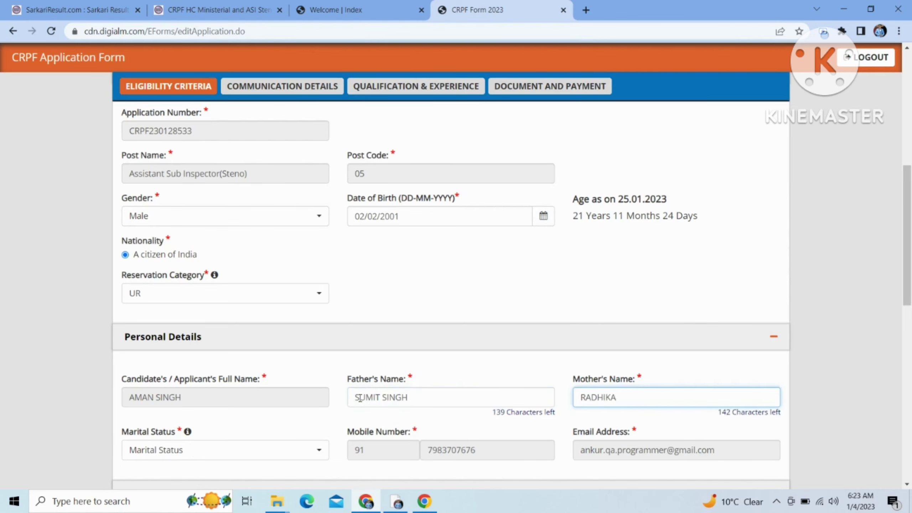
# Step: Set marital status to Unmarried, correcting an initial Married choice
pyautogui.press('Tab')
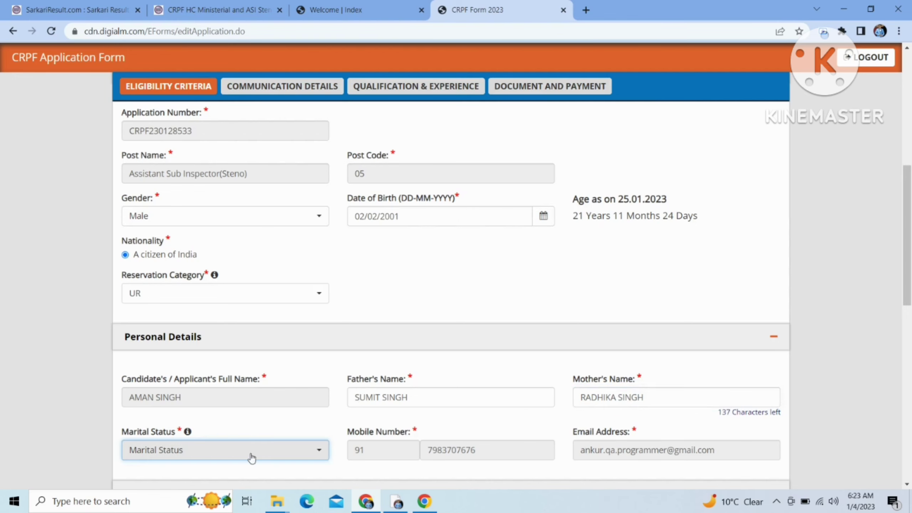
pyautogui.click(259, 454)
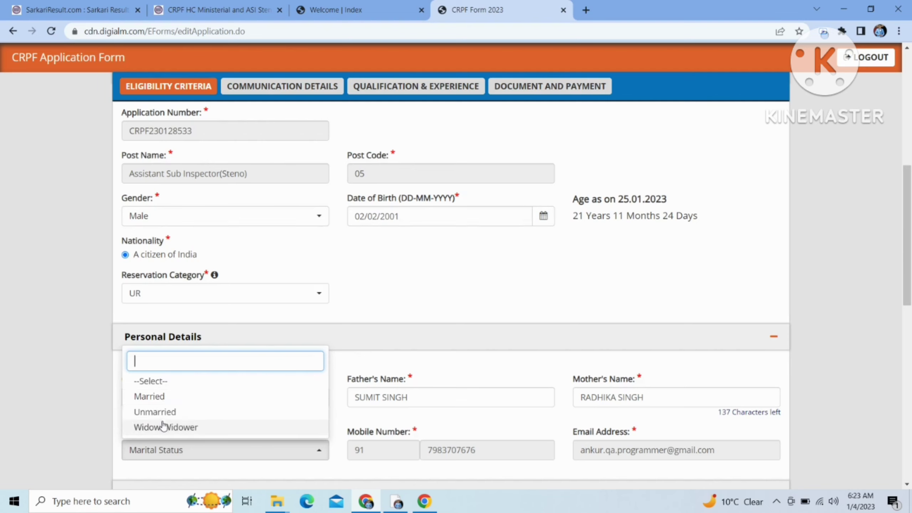
pyautogui.click(165, 397)
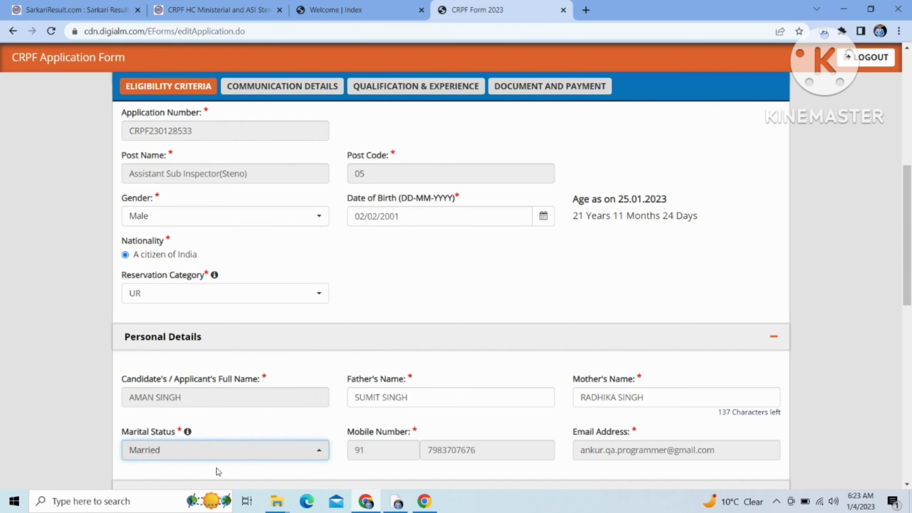
pyautogui.click(215, 457)
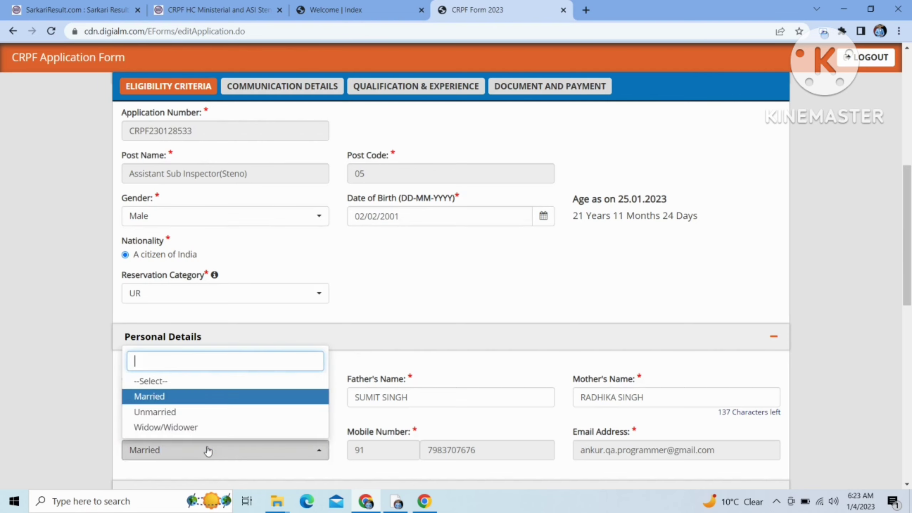
pyautogui.click(187, 413)
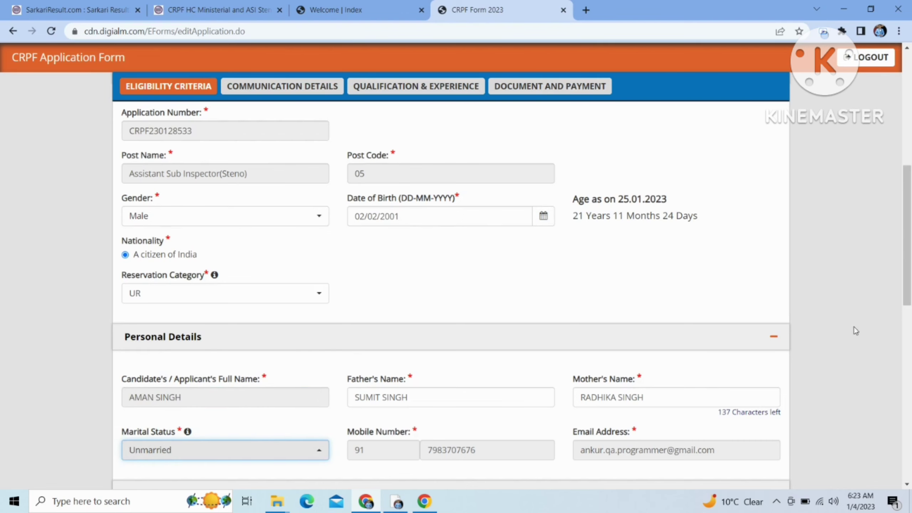
pyautogui.moveTo(907, 309); pyautogui.dragTo(909, 389)
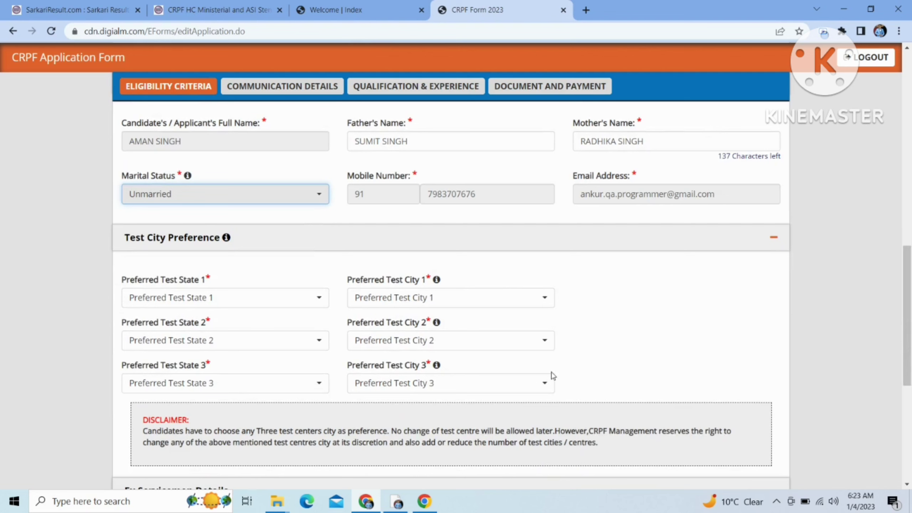
# Step: Choose Delhi as the first preferred test state, leaving its city unset
pyautogui.click(305, 296)
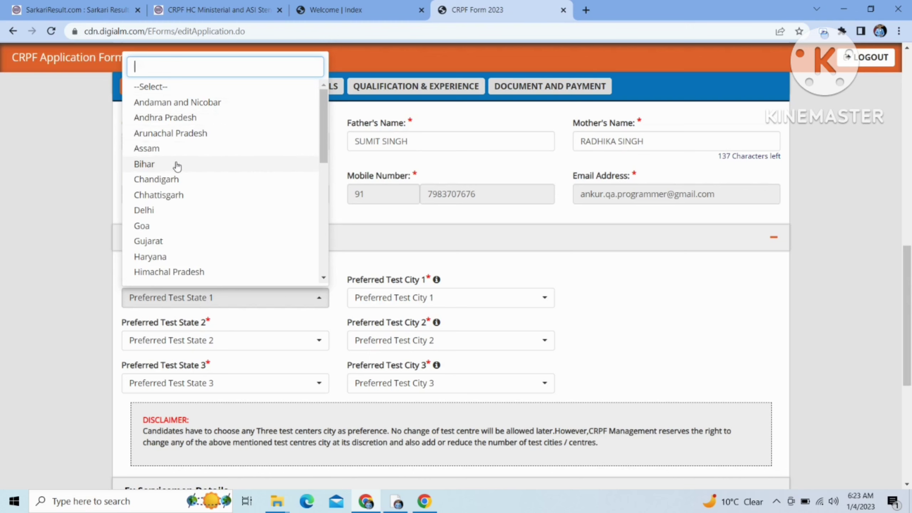
pyautogui.click(152, 211)
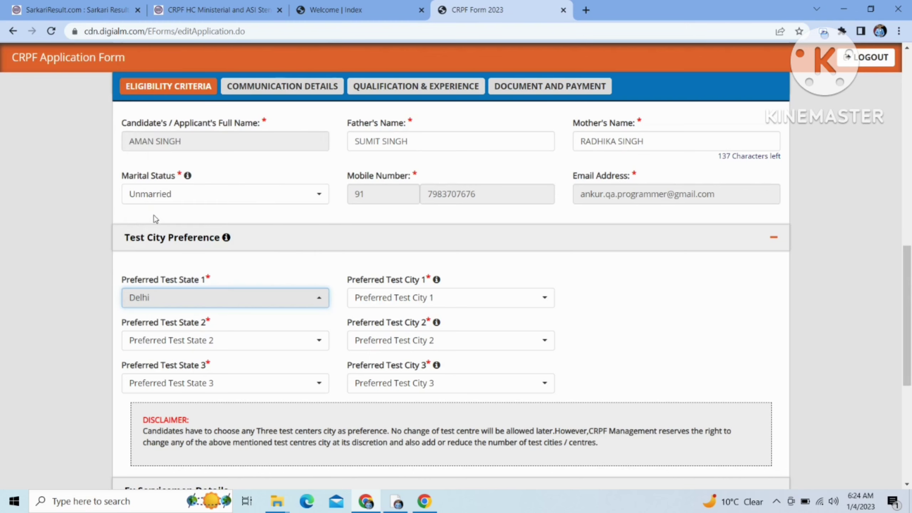
pyautogui.click(435, 296)
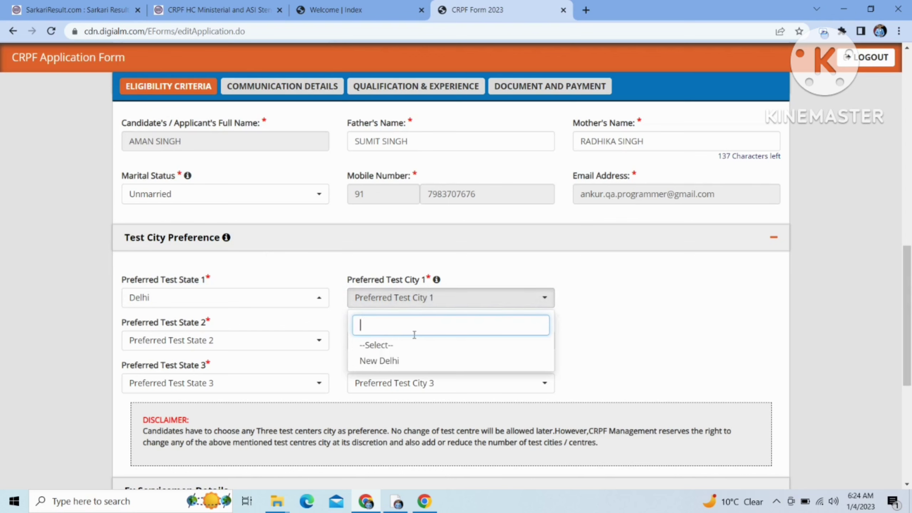
pyautogui.click(396, 371)
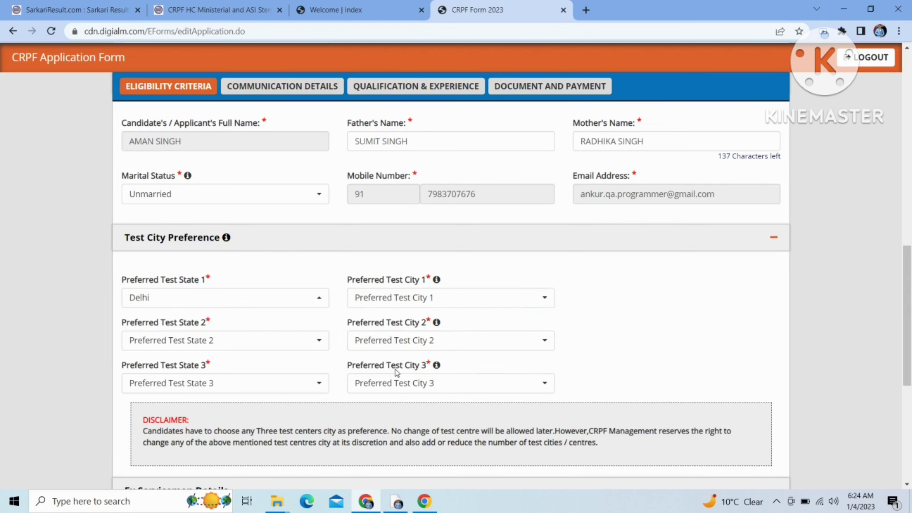
# Step: Set the second test preference to Uttar Pradesh with Agra as the city
pyautogui.click(291, 350)
pyautogui.write('u')
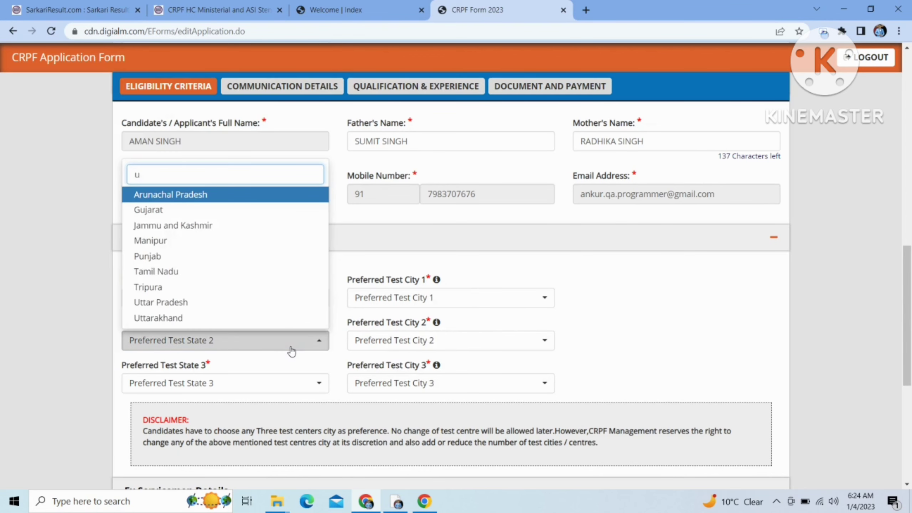
pyautogui.write('tt')
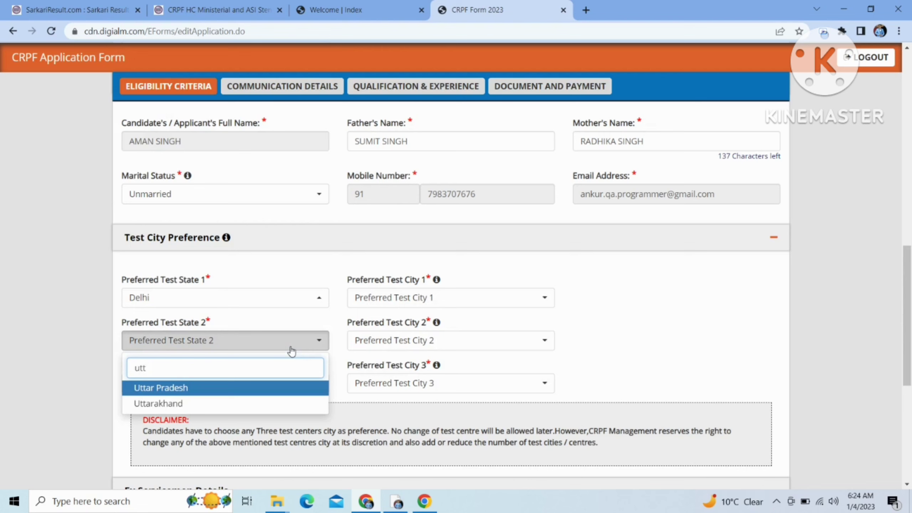
pyautogui.press('Down')
pyautogui.press('Up')
pyautogui.press('Return')
pyautogui.click(403, 341)
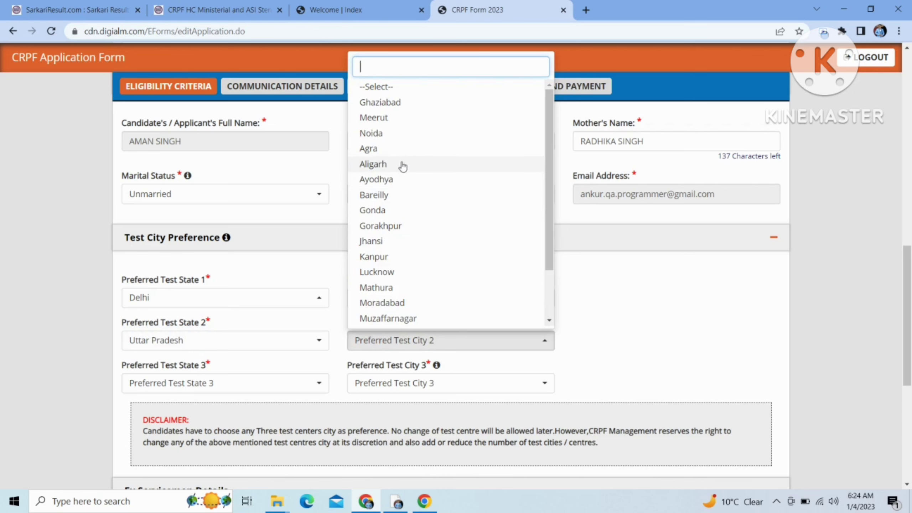
pyautogui.click(399, 151)
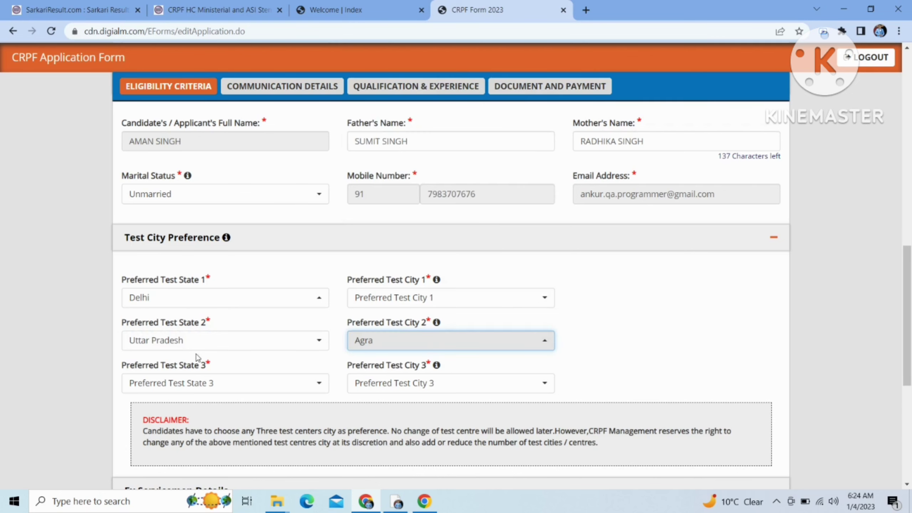
# Step: Set the third test preference to Uttar Pradesh with Noida as the city
pyautogui.click(197, 382)
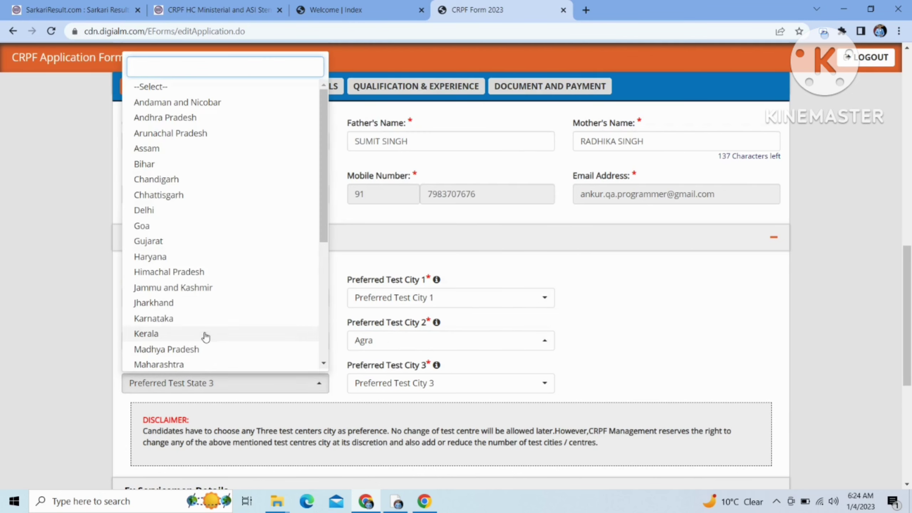
pyautogui.write('utt')
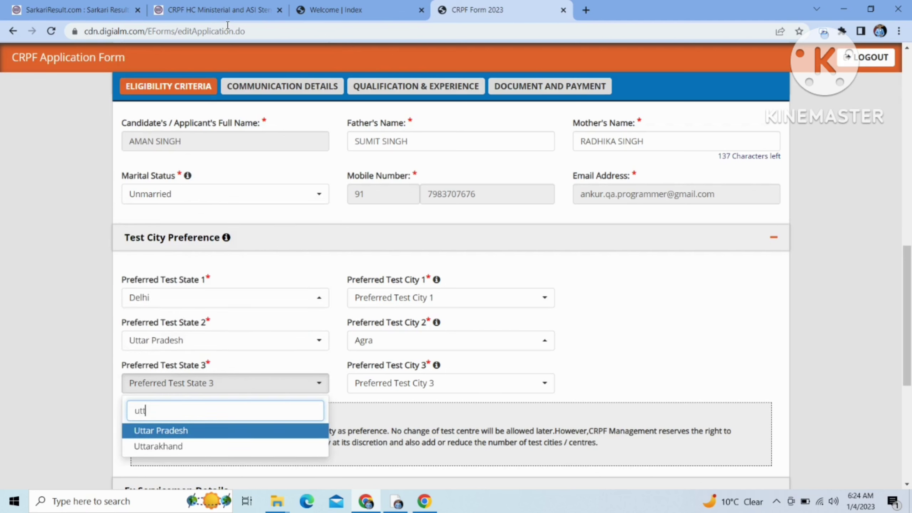
pyautogui.press('Return')
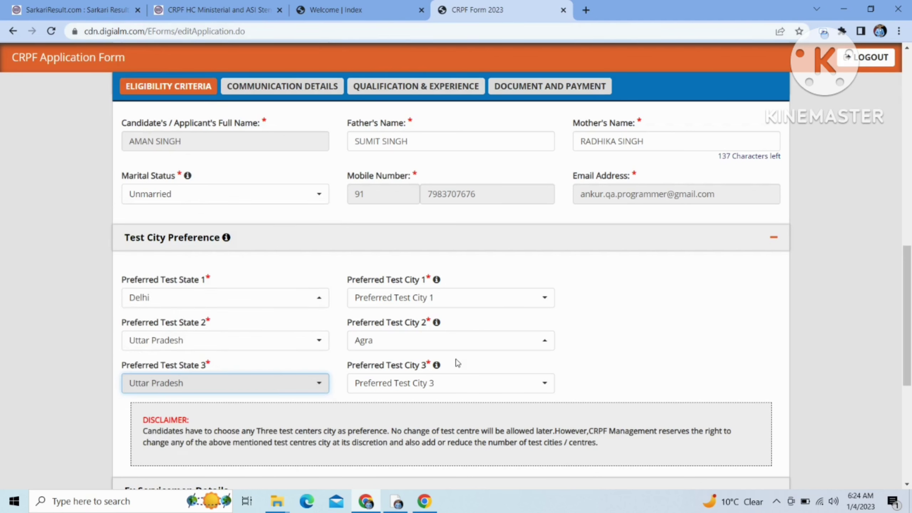
pyautogui.click(451, 383)
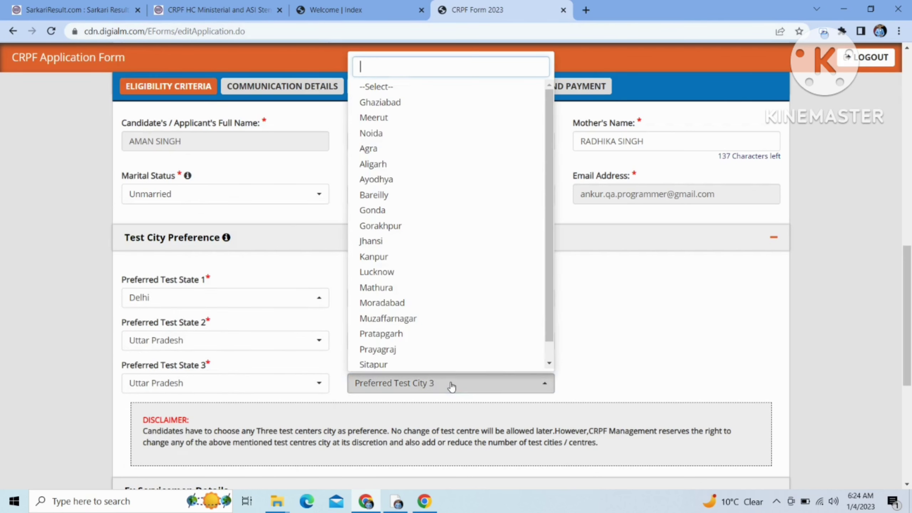
pyautogui.click(382, 135)
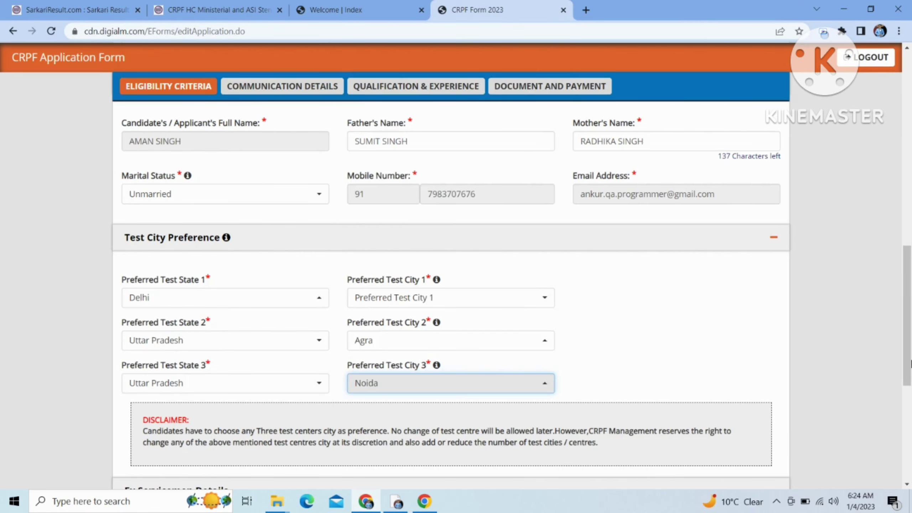
pyautogui.moveTo(909, 364); pyautogui.dragTo(860, 428)
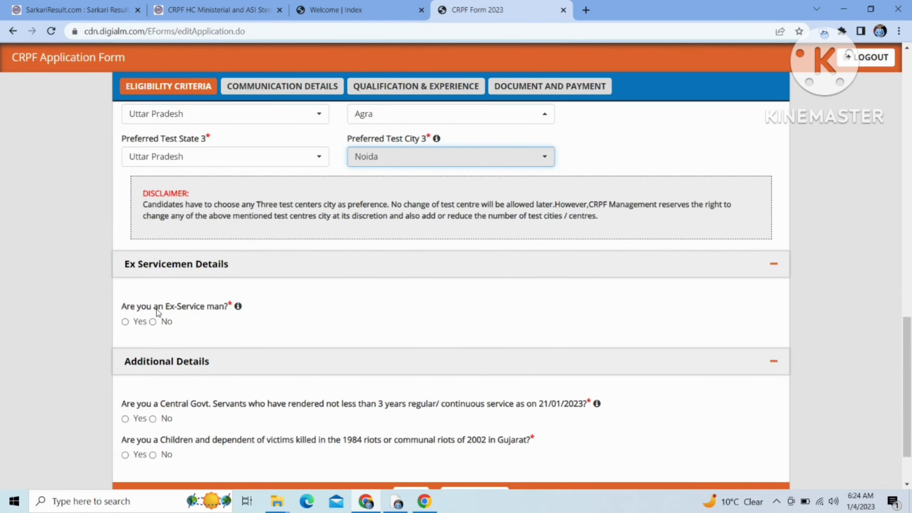
# Step: Answer No to the ex-serviceman, Central Govt service and 1984/2002 riots-victim questions
pyautogui.click(153, 322)
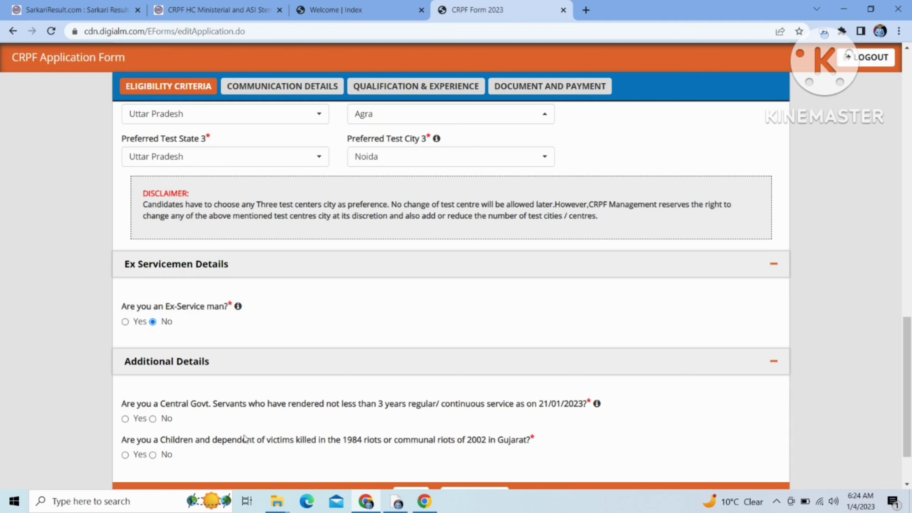
pyautogui.click(152, 418)
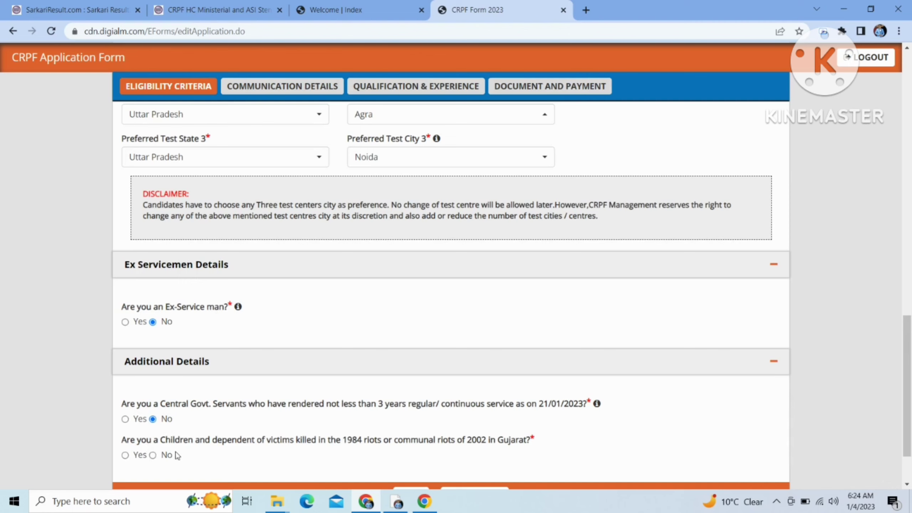
pyautogui.click(152, 454)
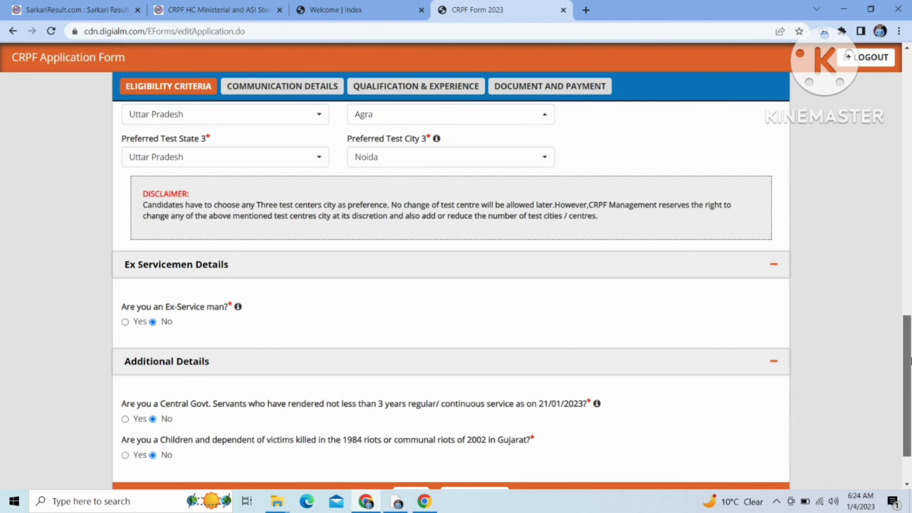
pyautogui.scroll(-2, 908, 386)
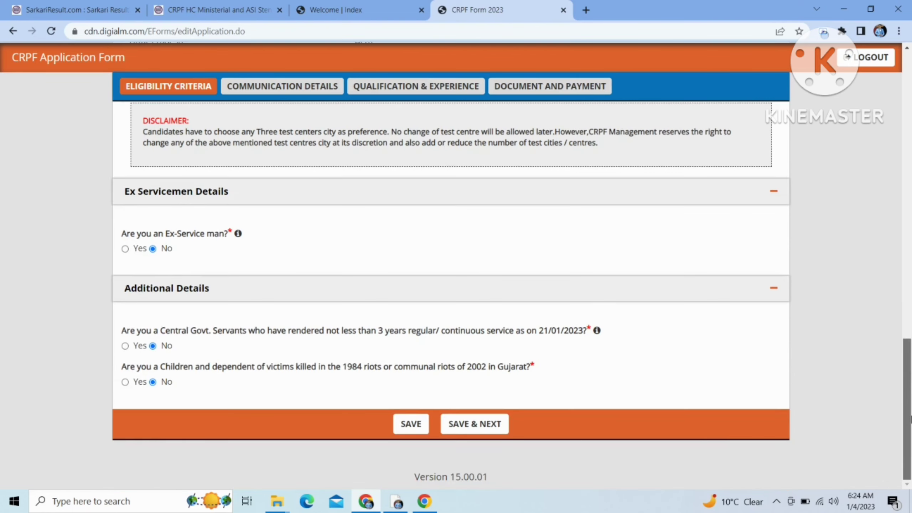
# Step: After the missing-city warning, set Preferred Test City 1 to New Delhi and save the eligibility details
pyautogui.click(474, 423)
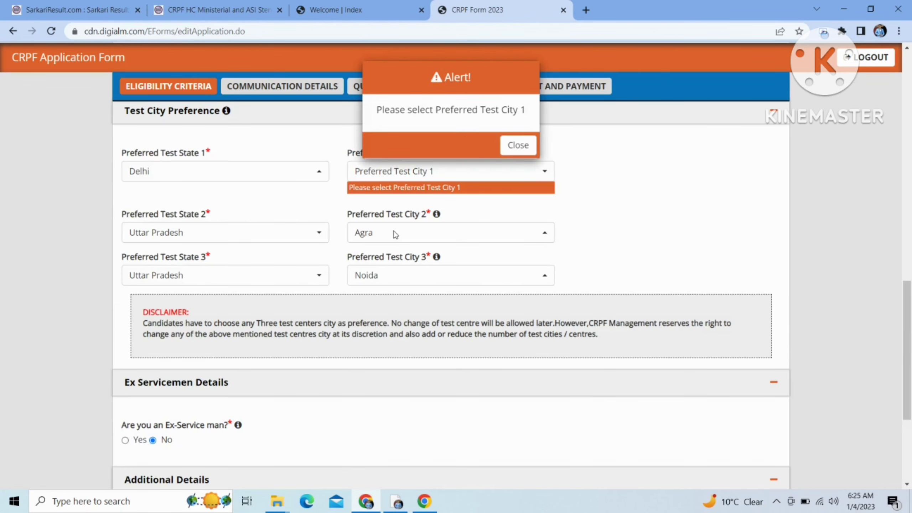
pyautogui.click(504, 147)
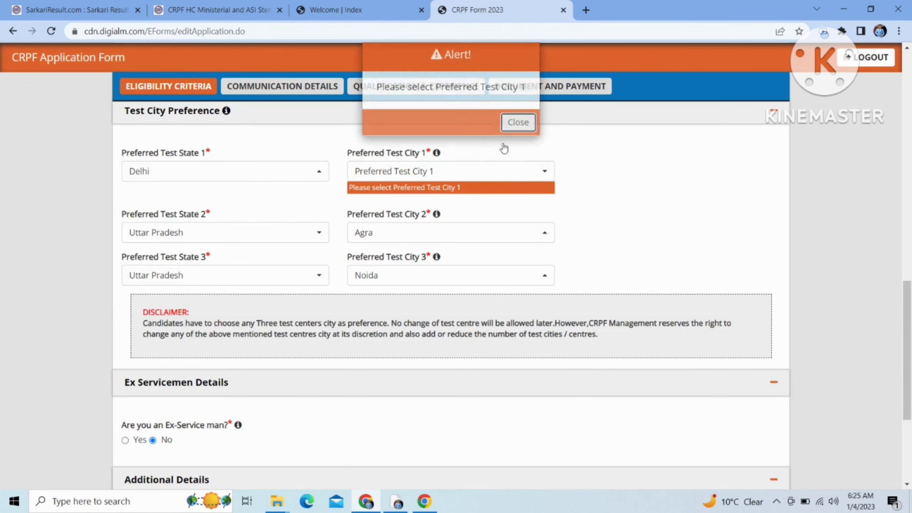
pyautogui.click(475, 170)
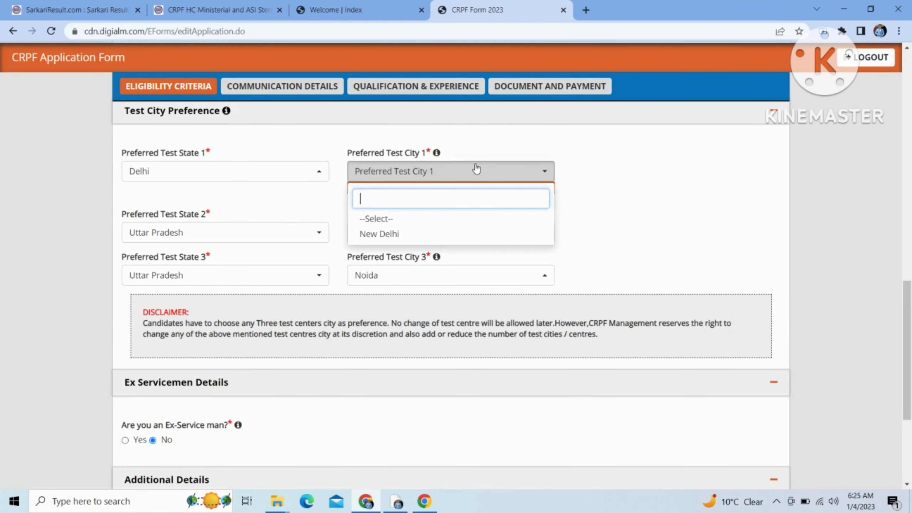
pyautogui.click(421, 234)
pyautogui.scroll(-5, 700, 277)
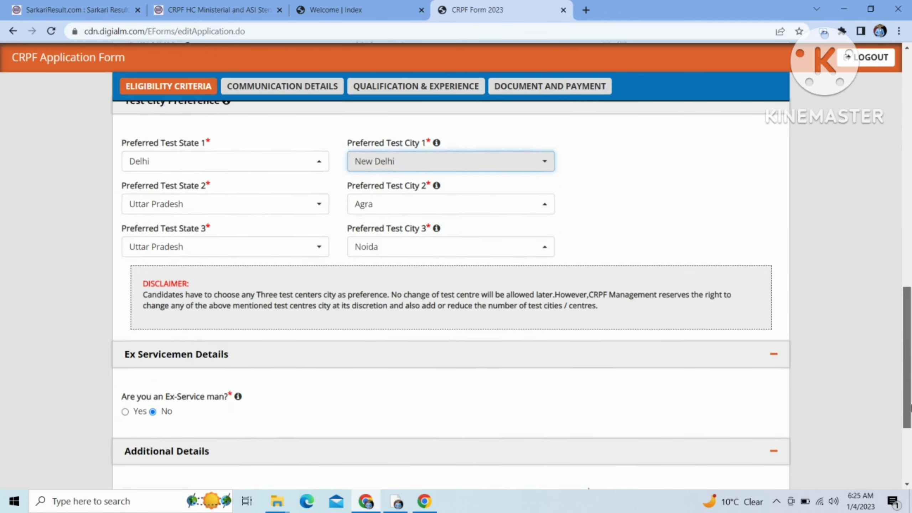
pyautogui.click(494, 430)
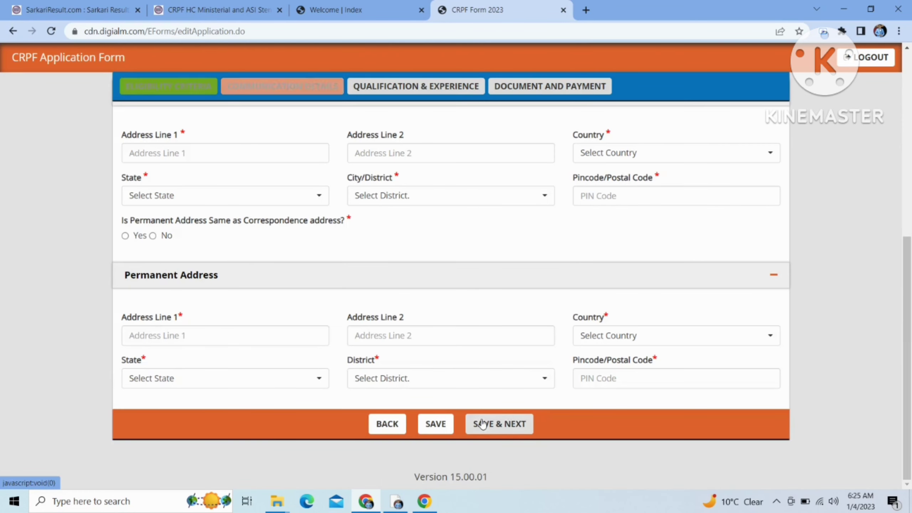
# Step: Enter the two correspondence address lines
pyautogui.press('Return')
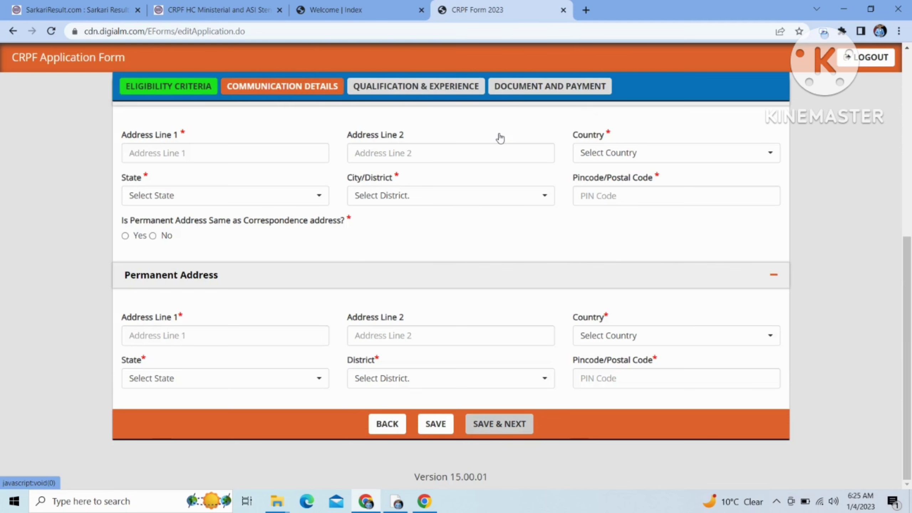
pyautogui.click(260, 151)
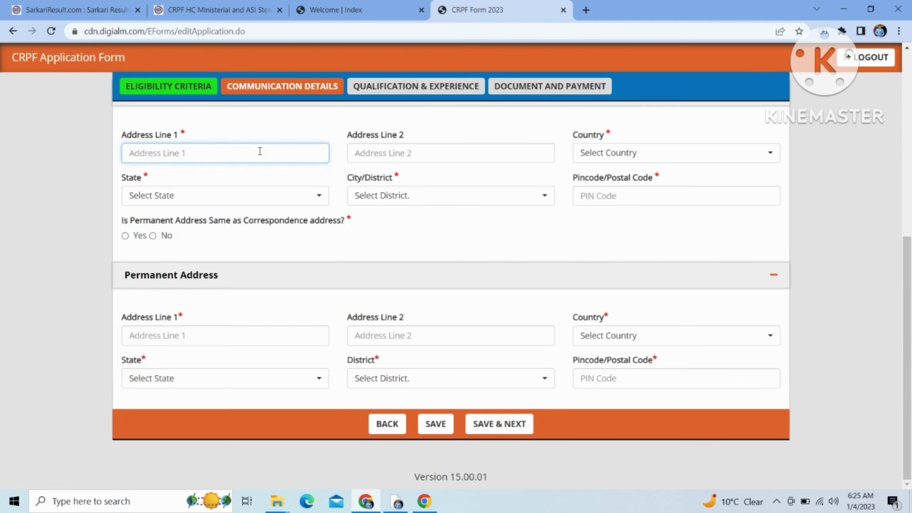
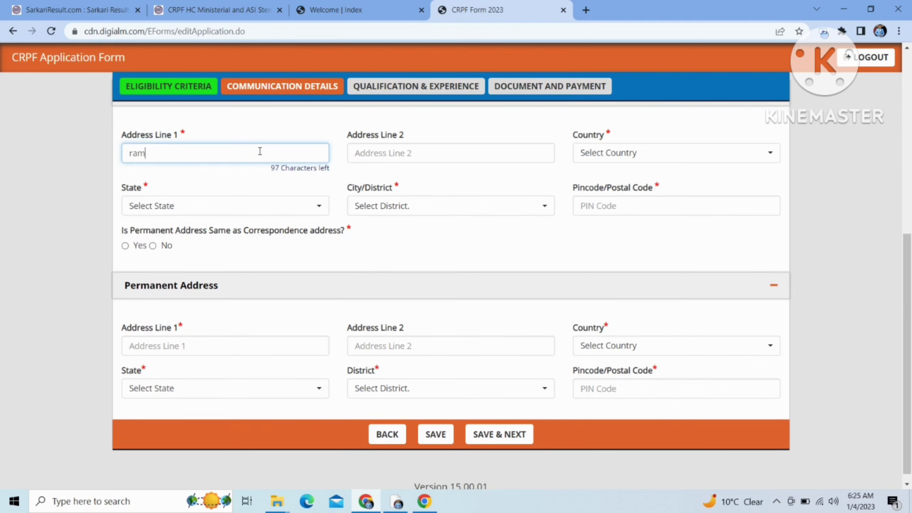
pyautogui.press('Tab')
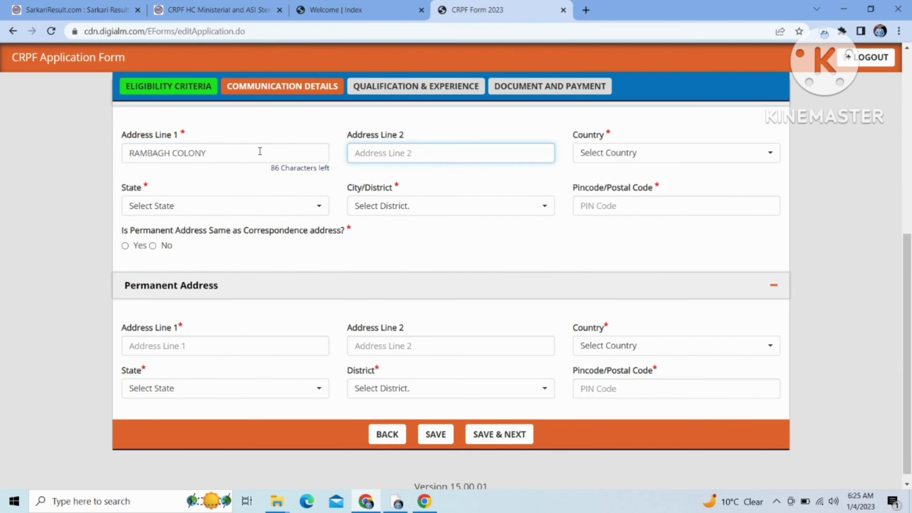
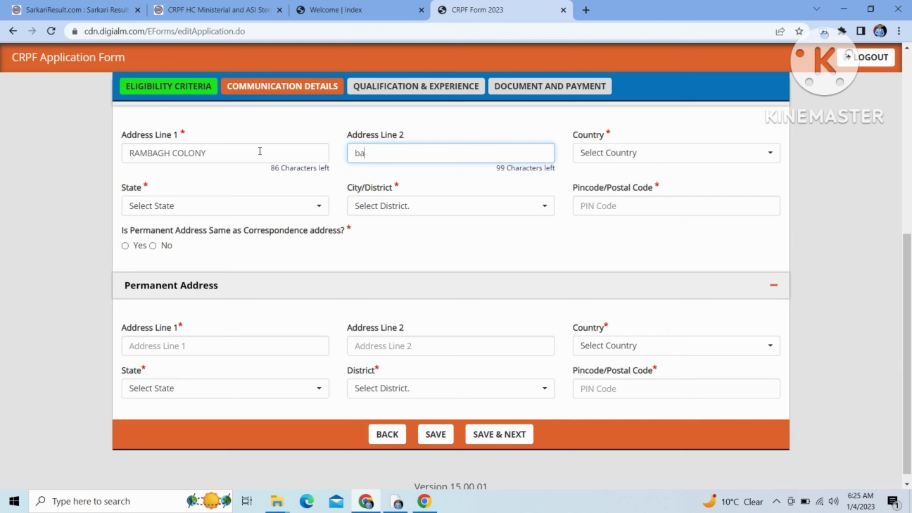
pyautogui.press('Tab')
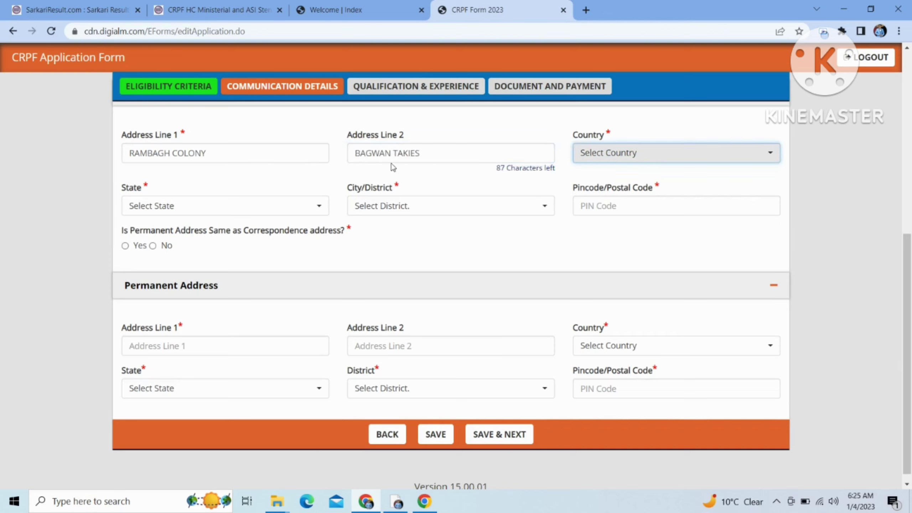
# Step: Set country India, state Uttar Pradesh, district Agra, and enter the PIN code
pyautogui.click(641, 158)
pyautogui.click(610, 217)
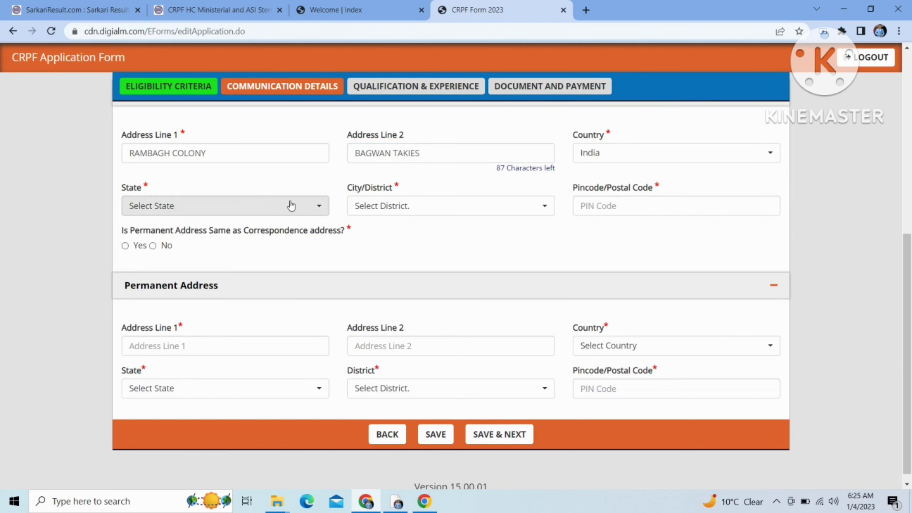
pyautogui.click(291, 205)
pyautogui.write('utt')
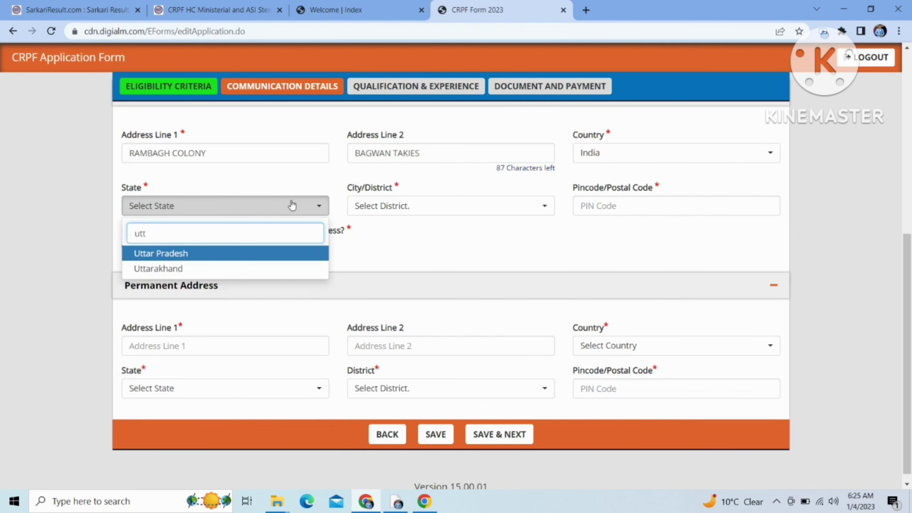
pyautogui.press('Return')
pyautogui.click(371, 214)
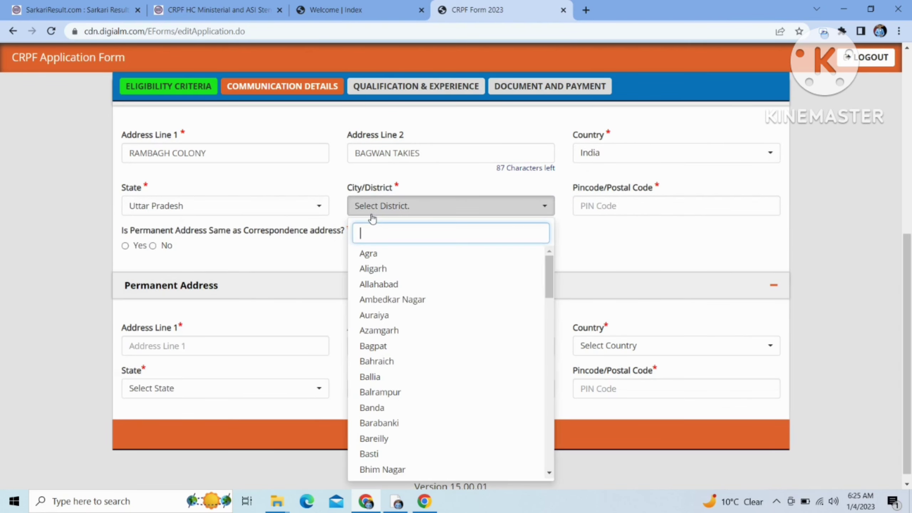
pyautogui.write('ag')
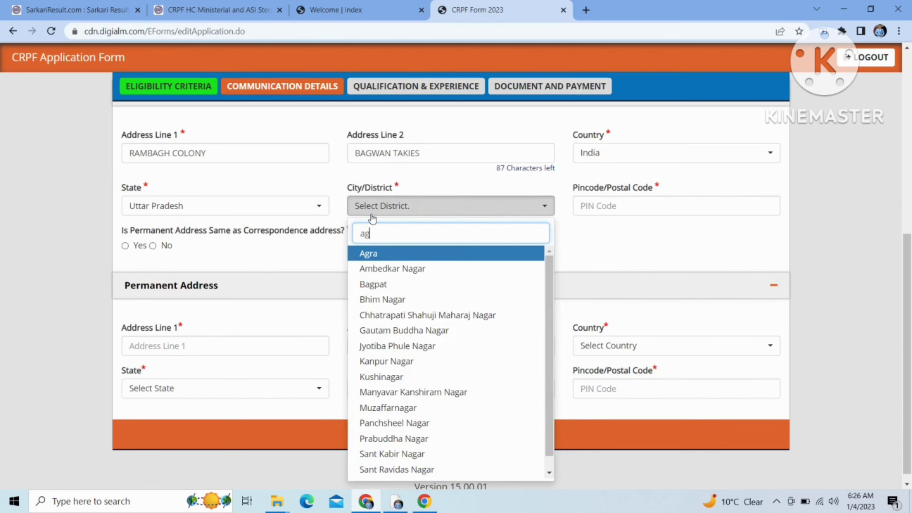
pyautogui.press('Return')
pyautogui.click(616, 206)
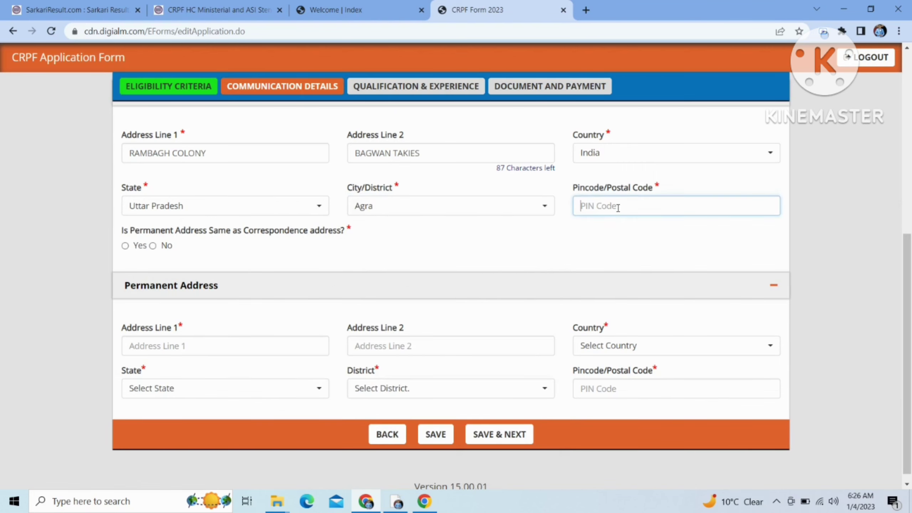
pyautogui.write('223')
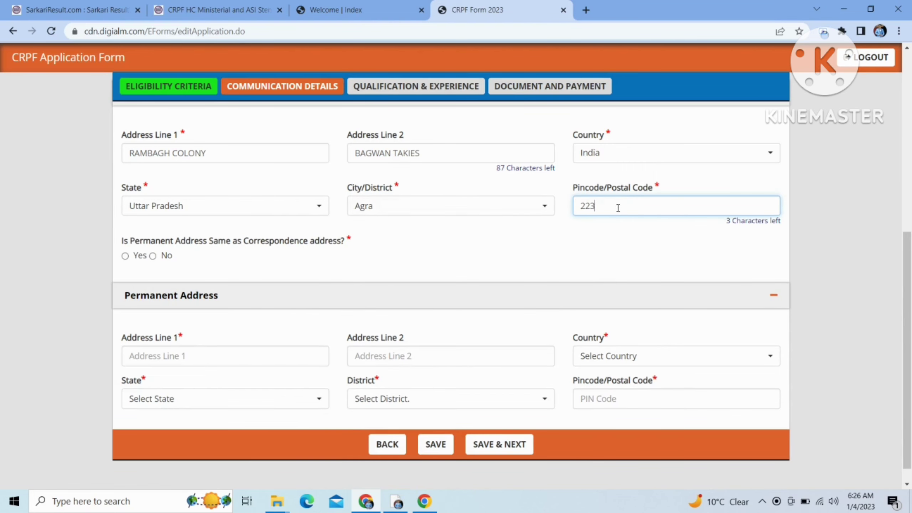
pyautogui.write('007')
pyautogui.click(153, 256)
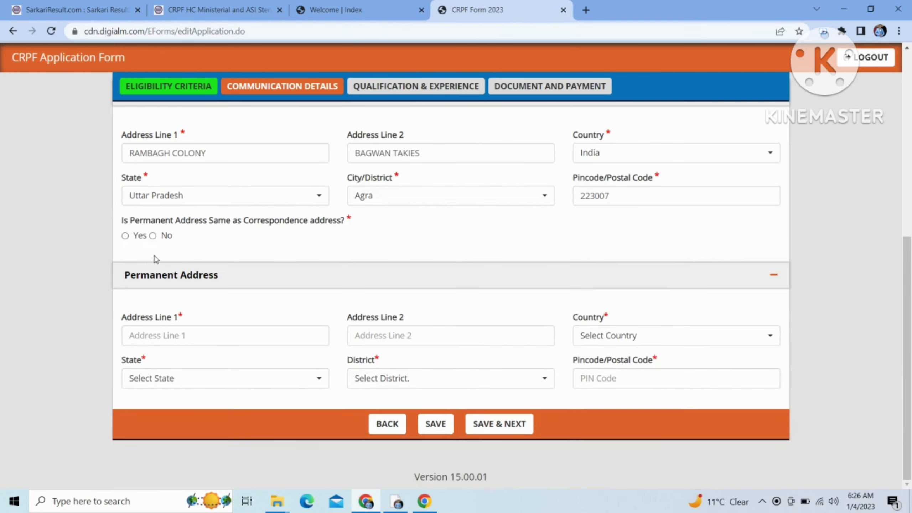
# Step: Mark the permanent address as same as correspondence and save the communication details
pyautogui.click(153, 236)
pyautogui.click(126, 236)
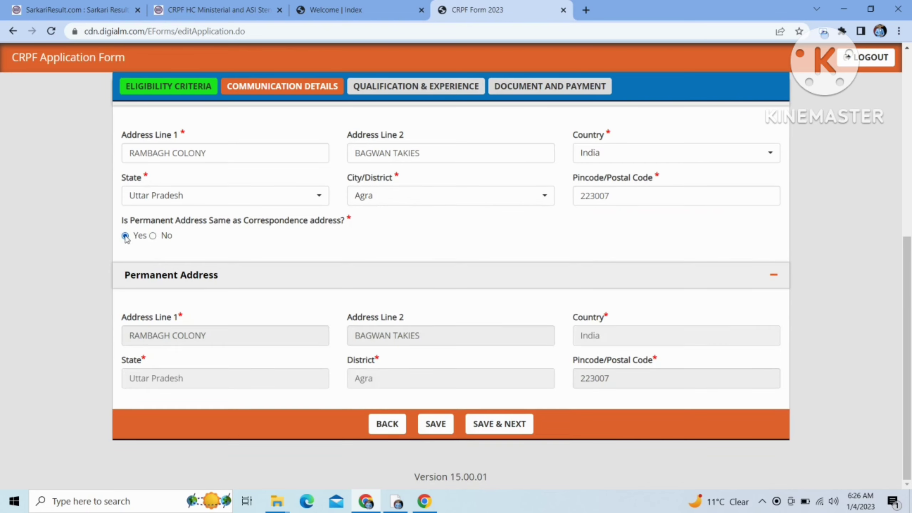
pyautogui.click(511, 426)
pyautogui.click(273, 288)
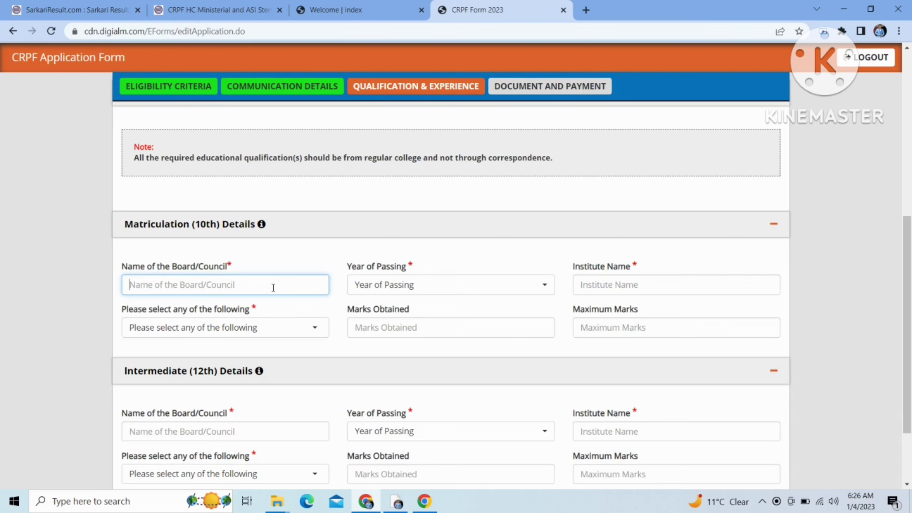
# Step: Enter CBSE as the 10th board, 2016 as passing year, and begin typing 'NEEHAR INTERNA' as institute
pyautogui.write('C')
pyautogui.press('BackSpace')
pyautogui.write('CBSE')
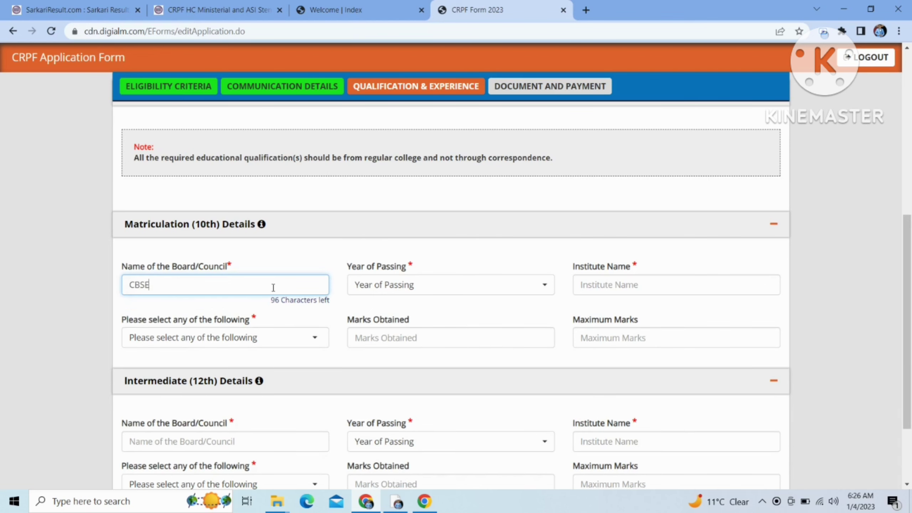
pyautogui.press('Tab')
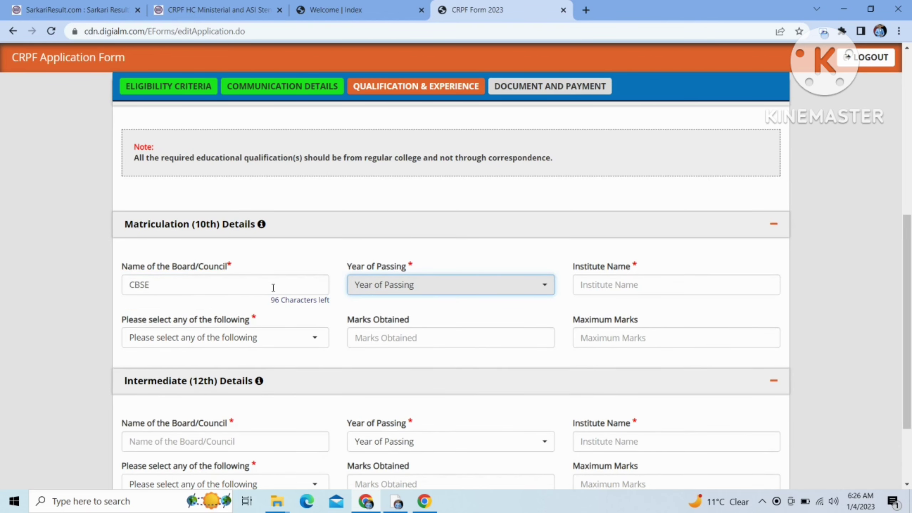
pyautogui.click(391, 286)
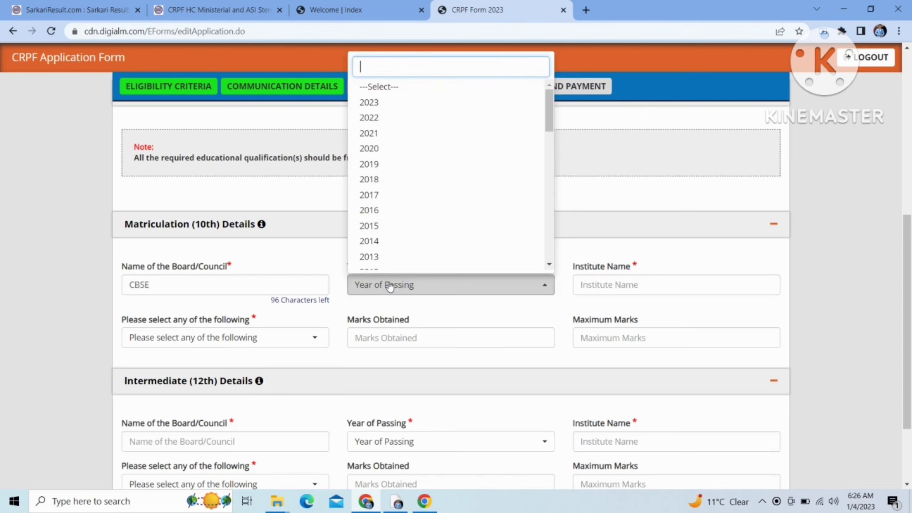
pyautogui.moveTo(547, 119); pyautogui.dragTo(549, 137)
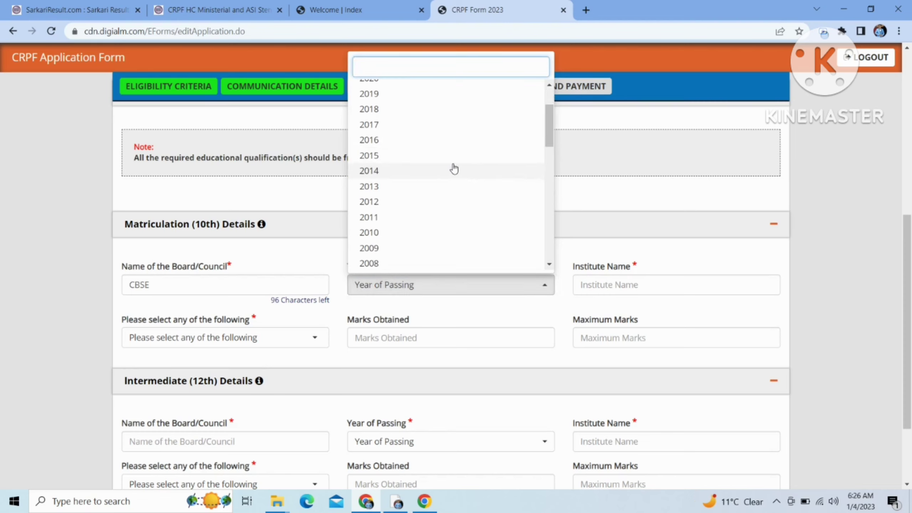
pyautogui.click(398, 142)
pyautogui.click(636, 286)
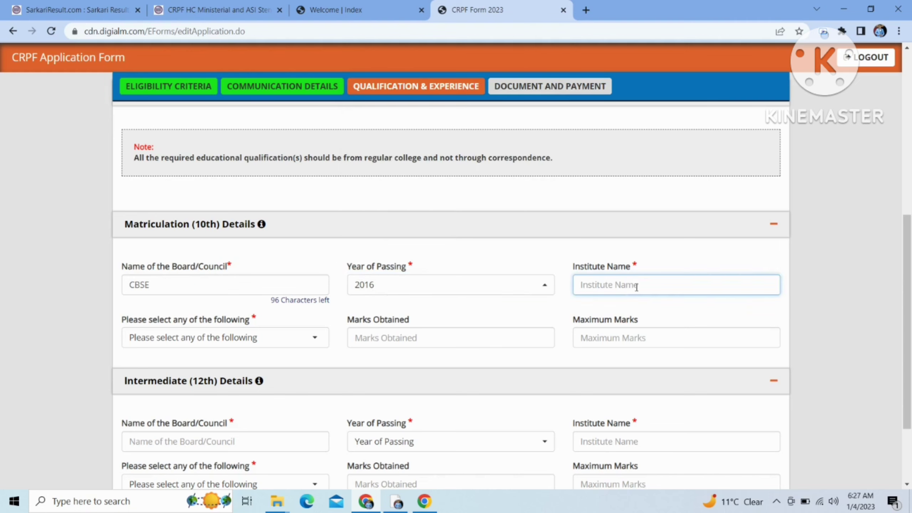
pyautogui.write('NEEHAR INT')
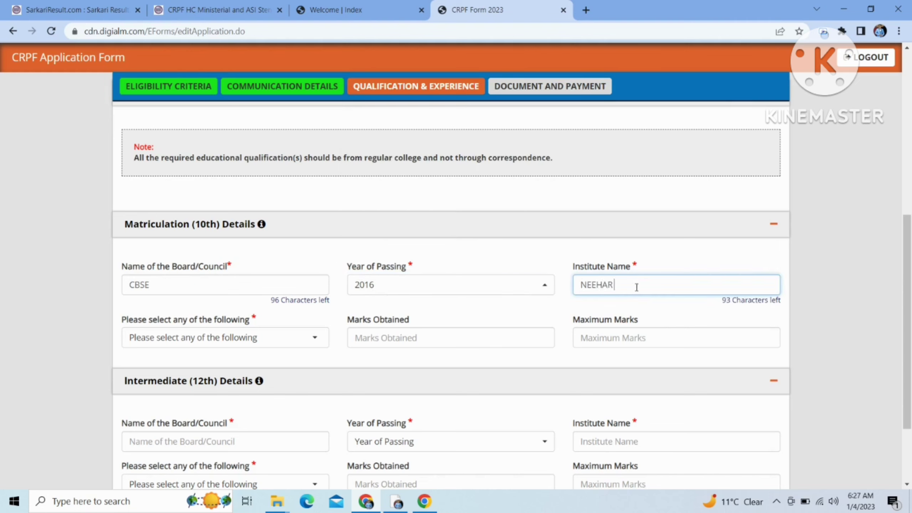